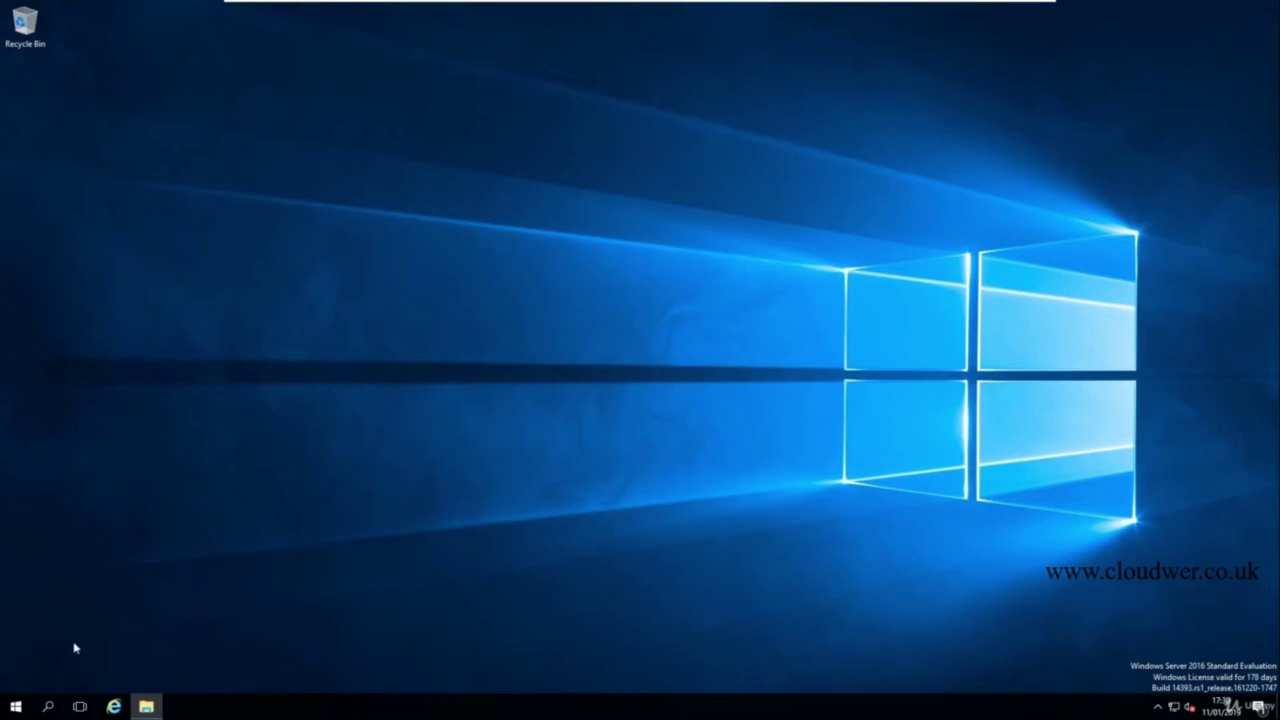
# - Open Internet Explorer and go to google.co.uk
pyautogui.click(114, 707)
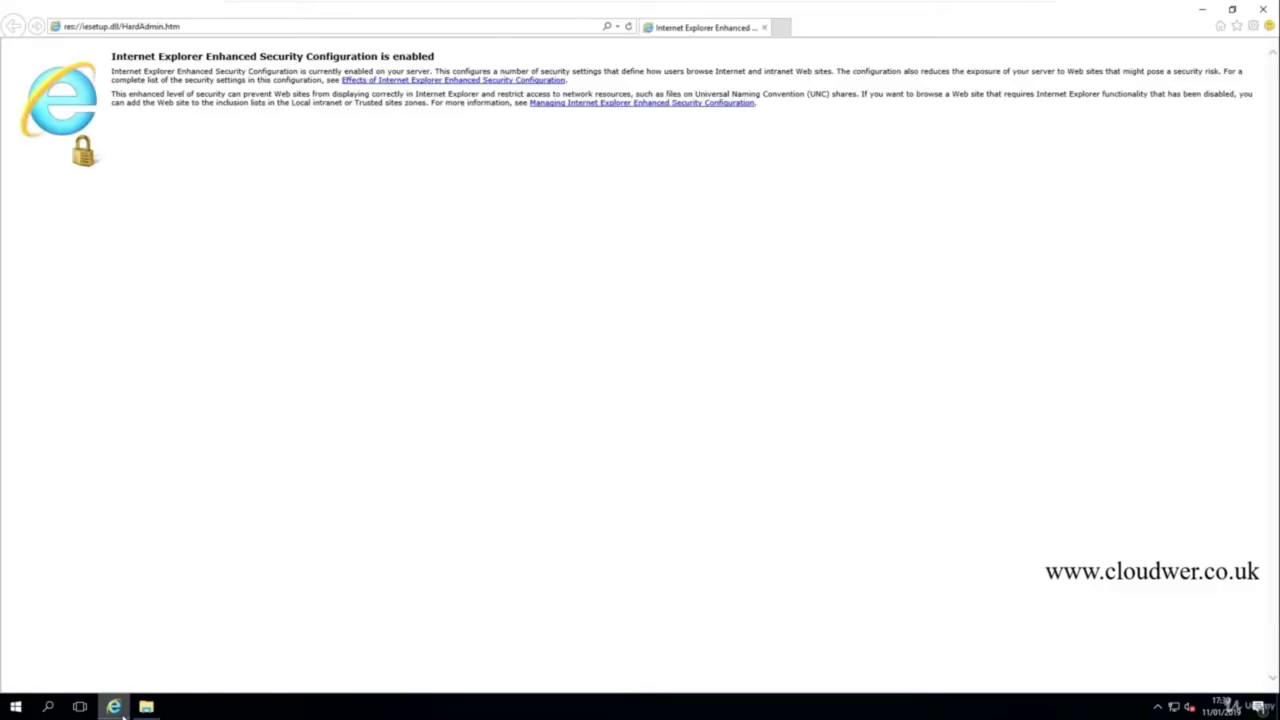
pyautogui.click(263, 30)
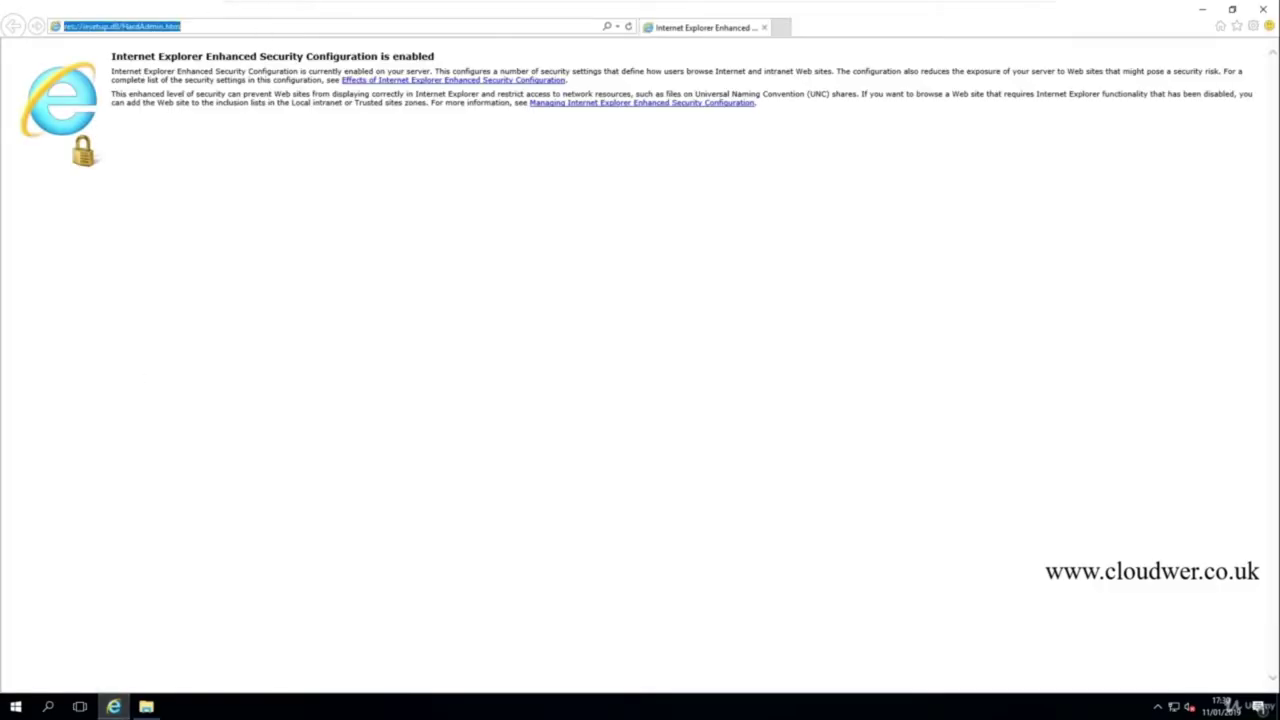
pyautogui.write('google.co.uk/')
pyautogui.press('Return')
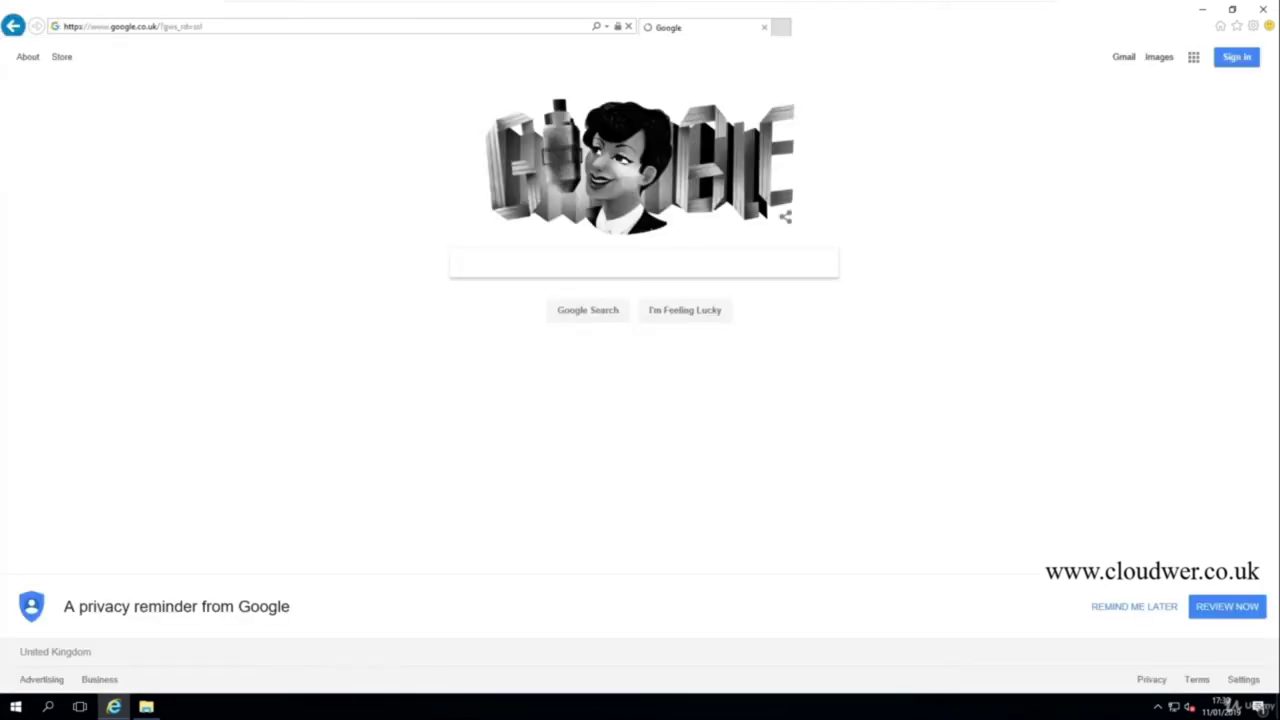
# - Search Google for "sql server download"
pyautogui.write('sql')
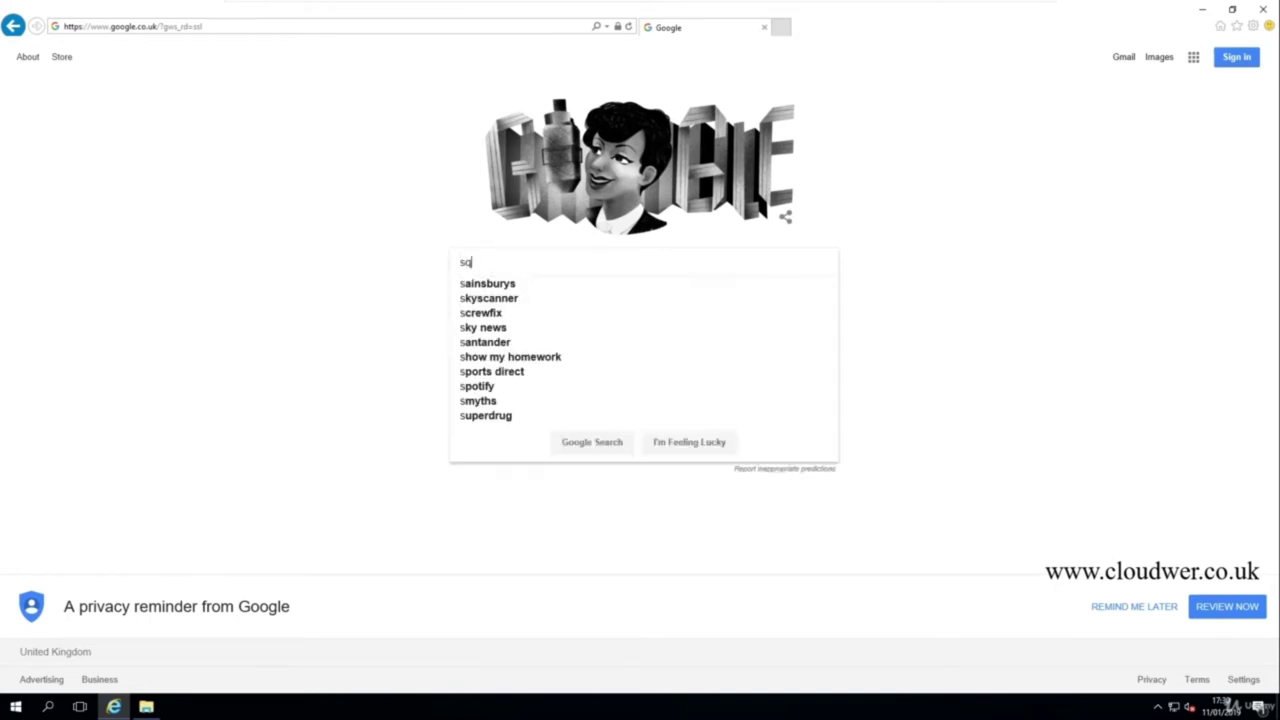
pyautogui.write(' serv')
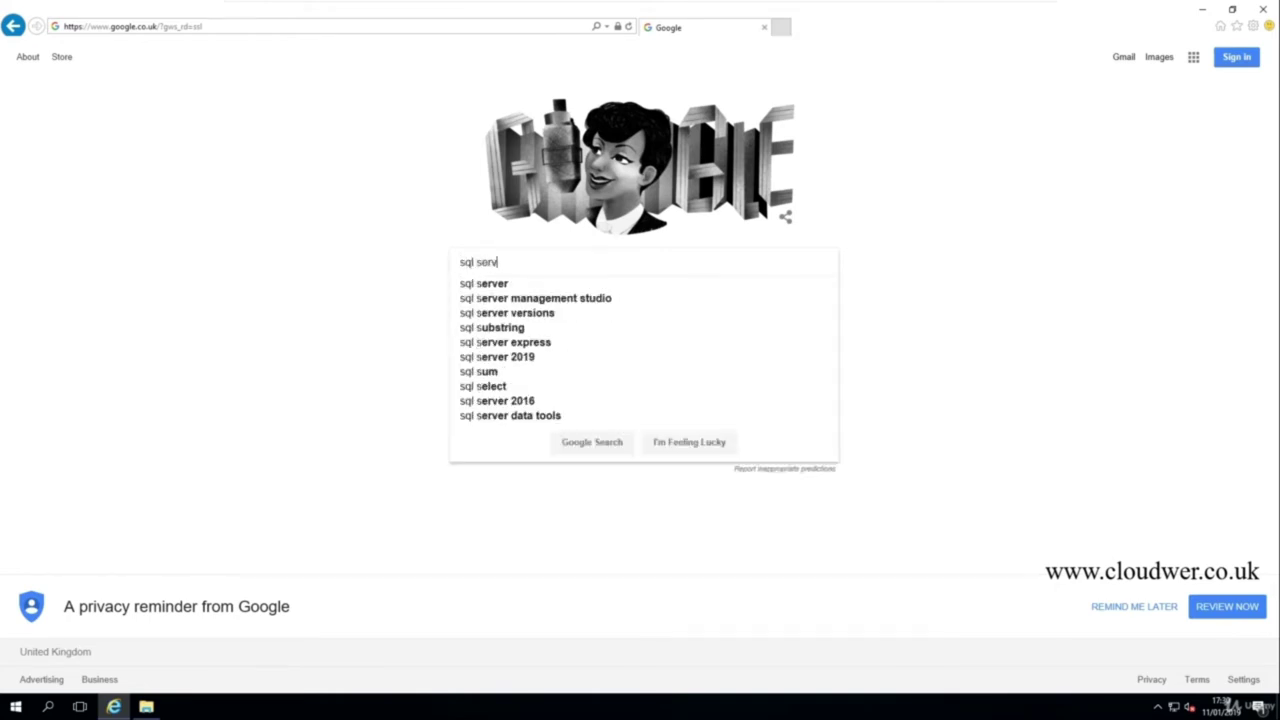
pyautogui.write('er d')
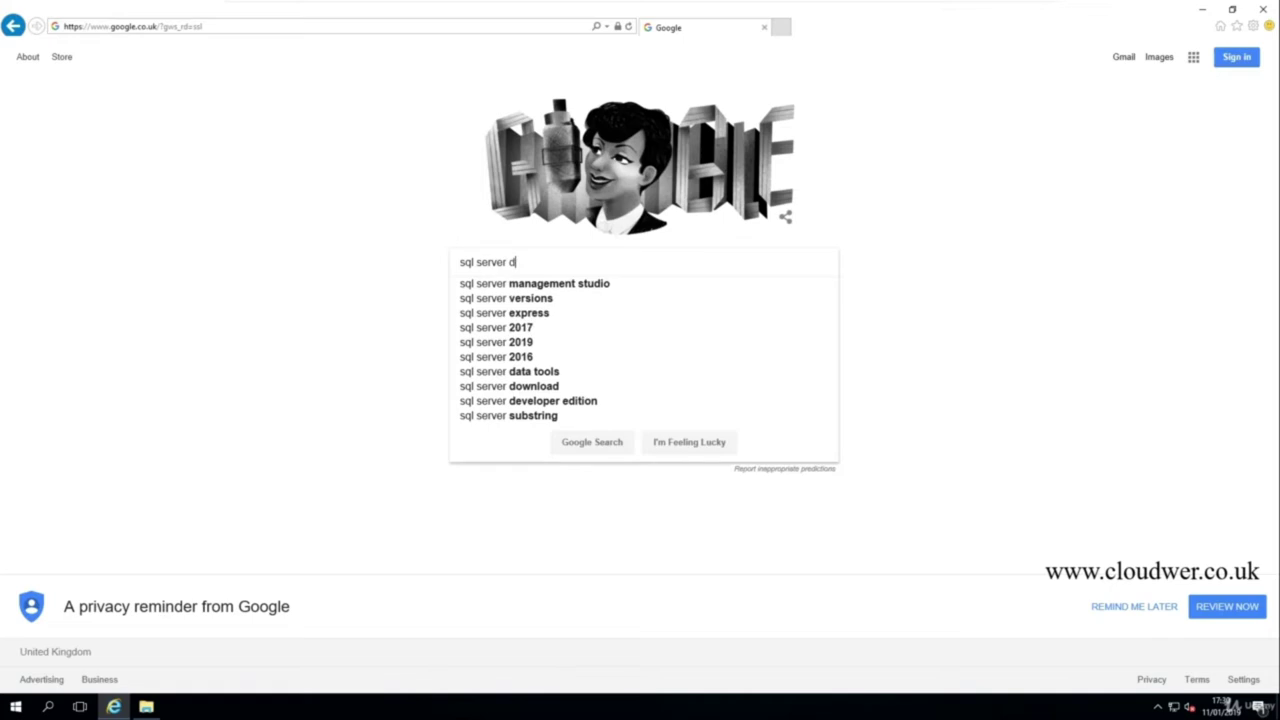
pyautogui.write('own')
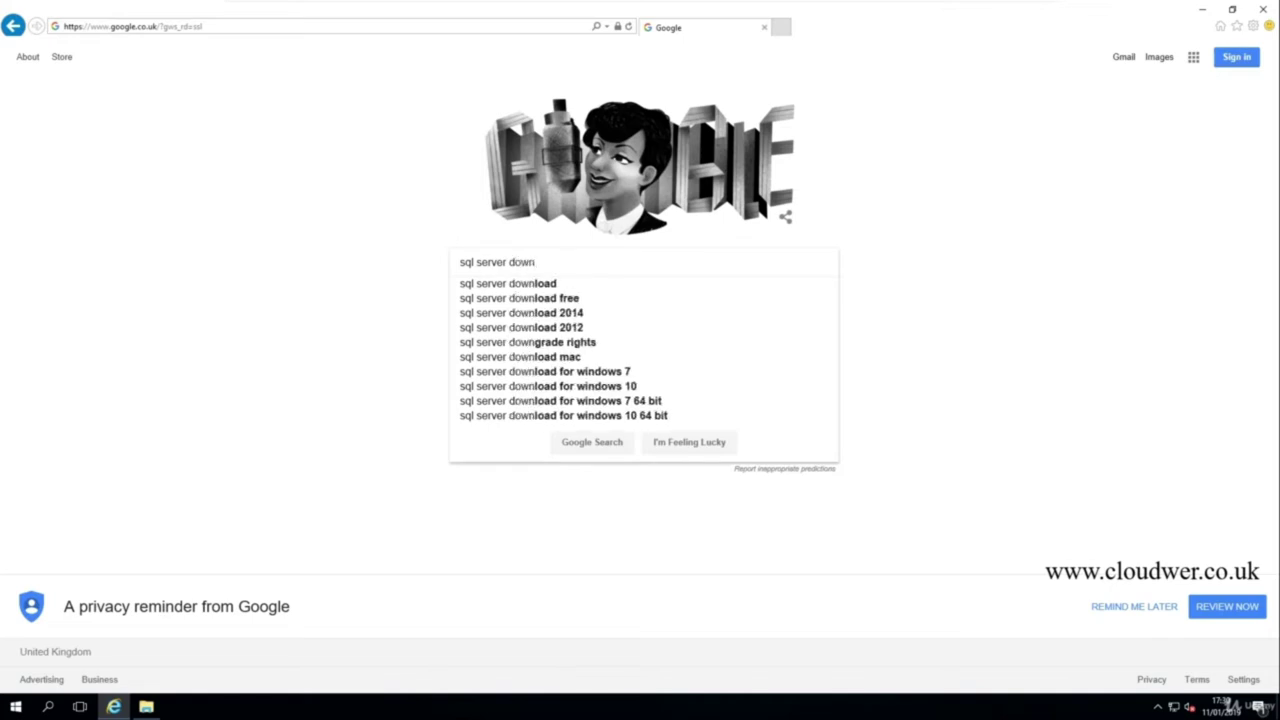
pyautogui.write('load')
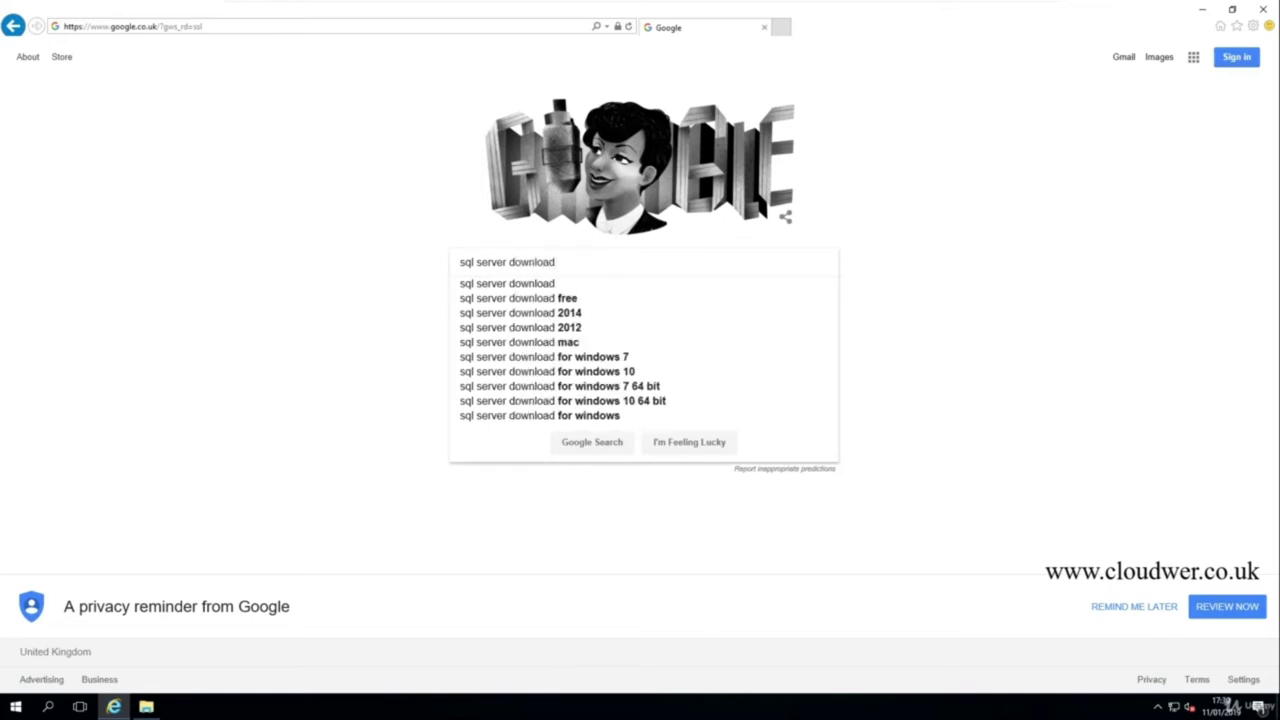
pyautogui.press('Return')
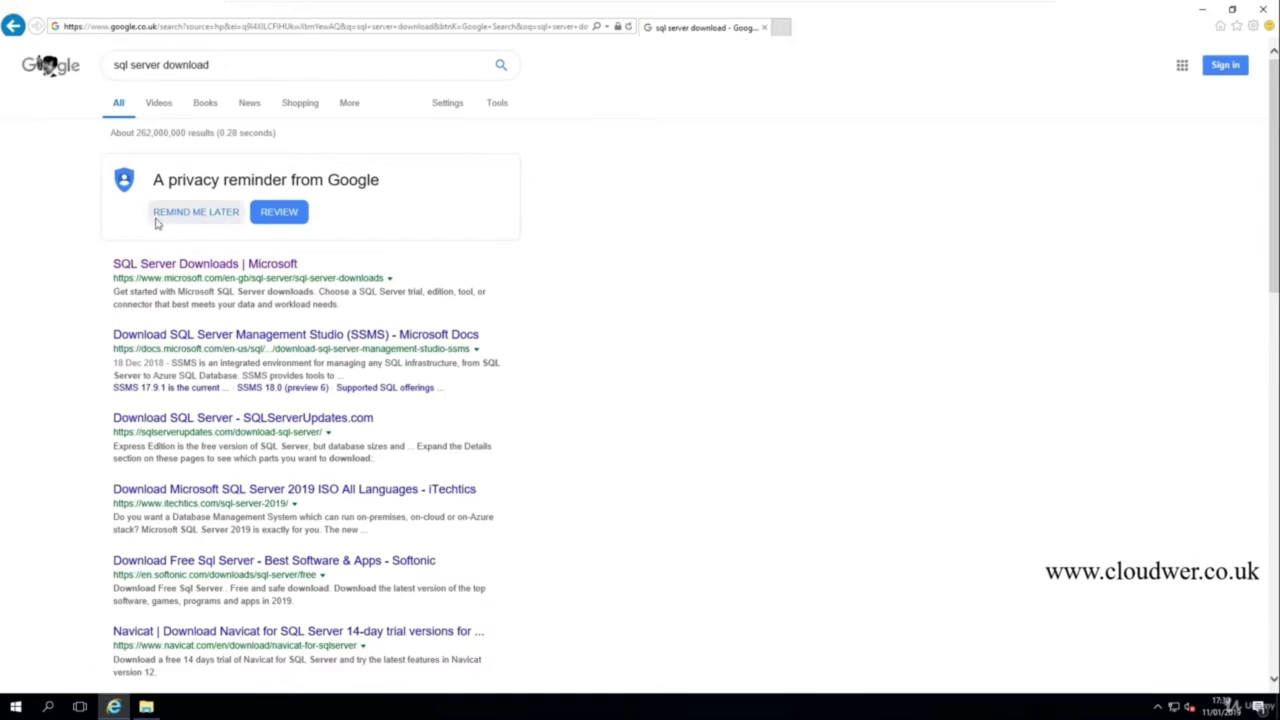
# - From Microsoft's SQL Server Downloads page, download and save the free SQL Server 2017 Developer installer
pyautogui.click(163, 270)
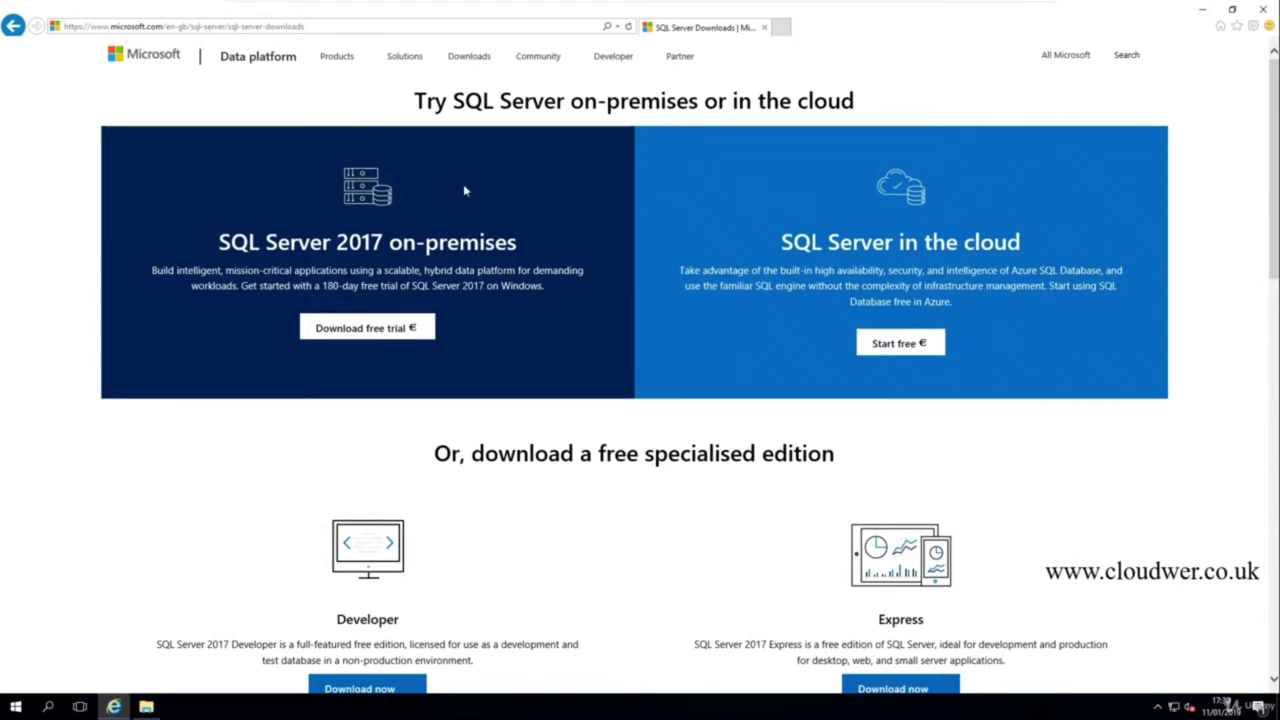
pyautogui.scroll(-2, 463, 184)
pyautogui.scroll(2, 463, 184)
pyautogui.scroll(-2, 463, 189)
pyautogui.scroll(-1, 463, 189)
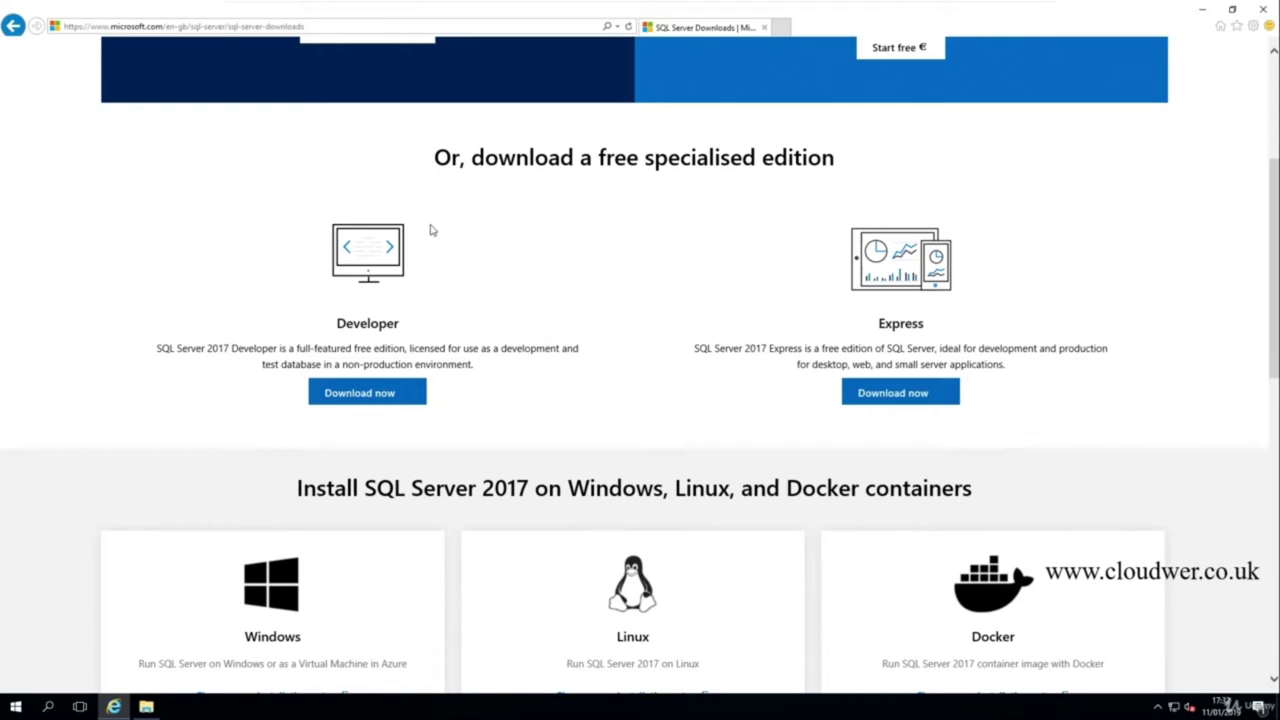
pyautogui.click(357, 402)
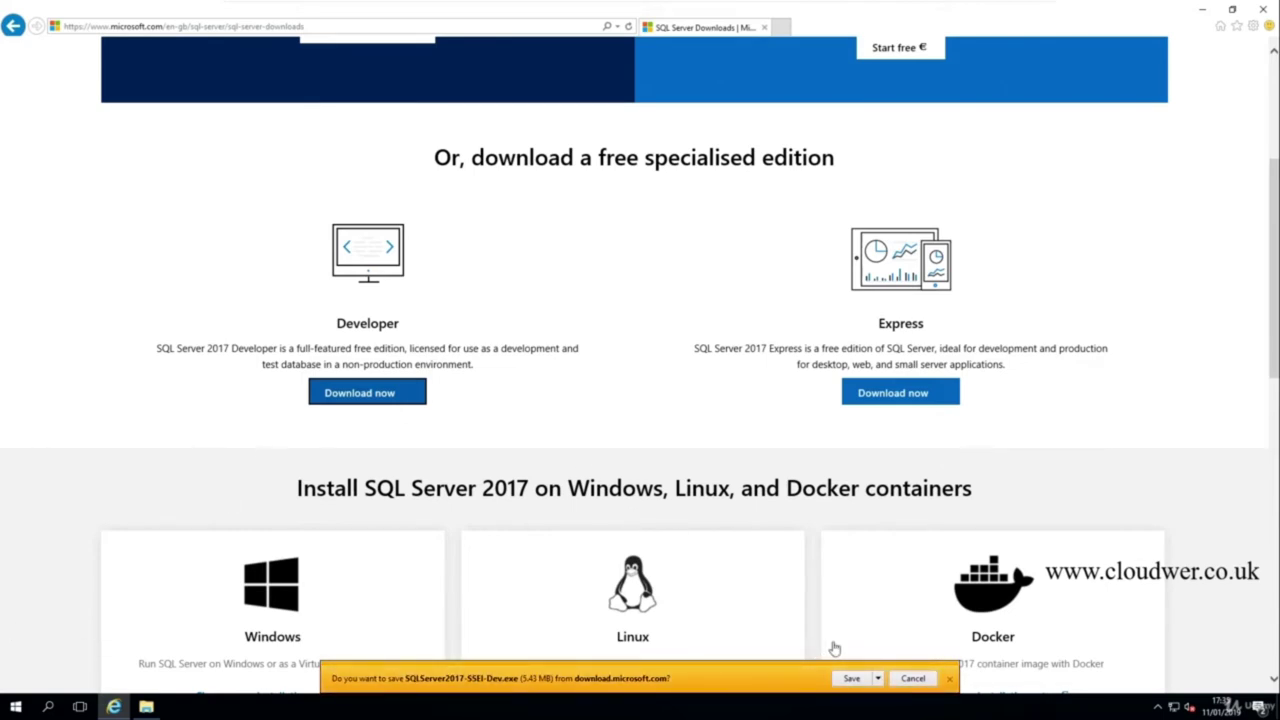
pyautogui.click(877, 678)
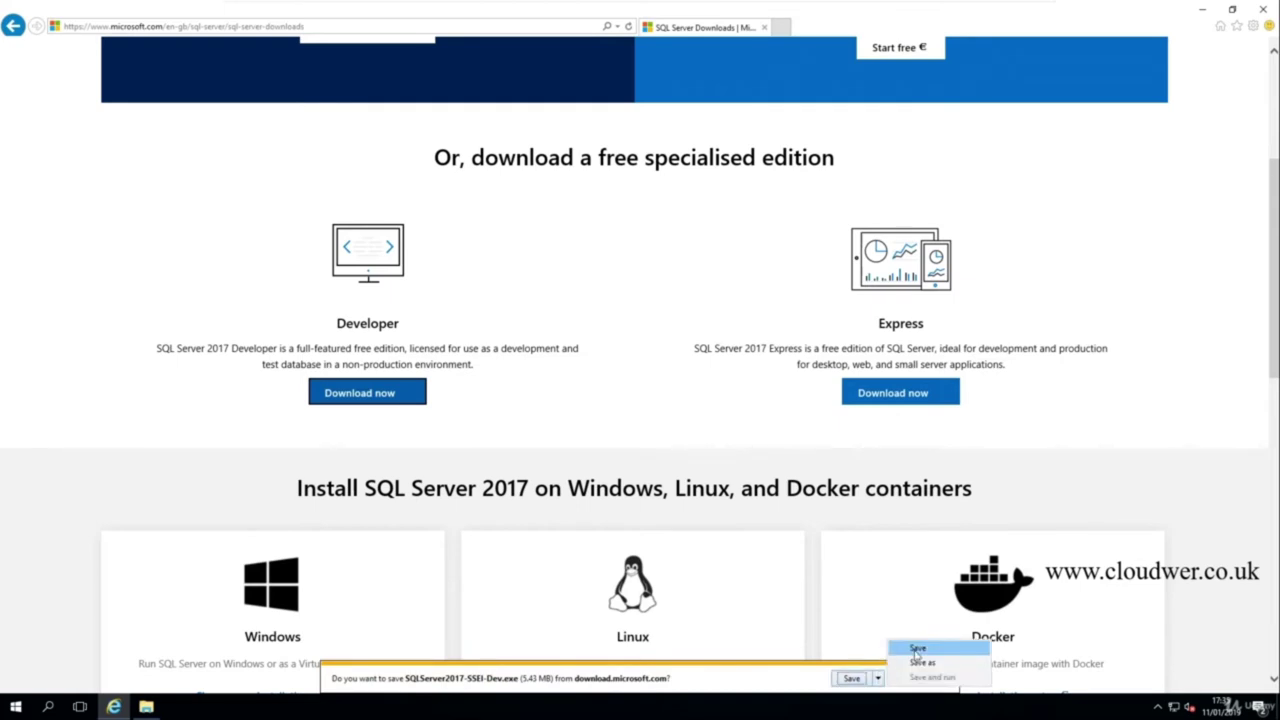
pyautogui.click(916, 647)
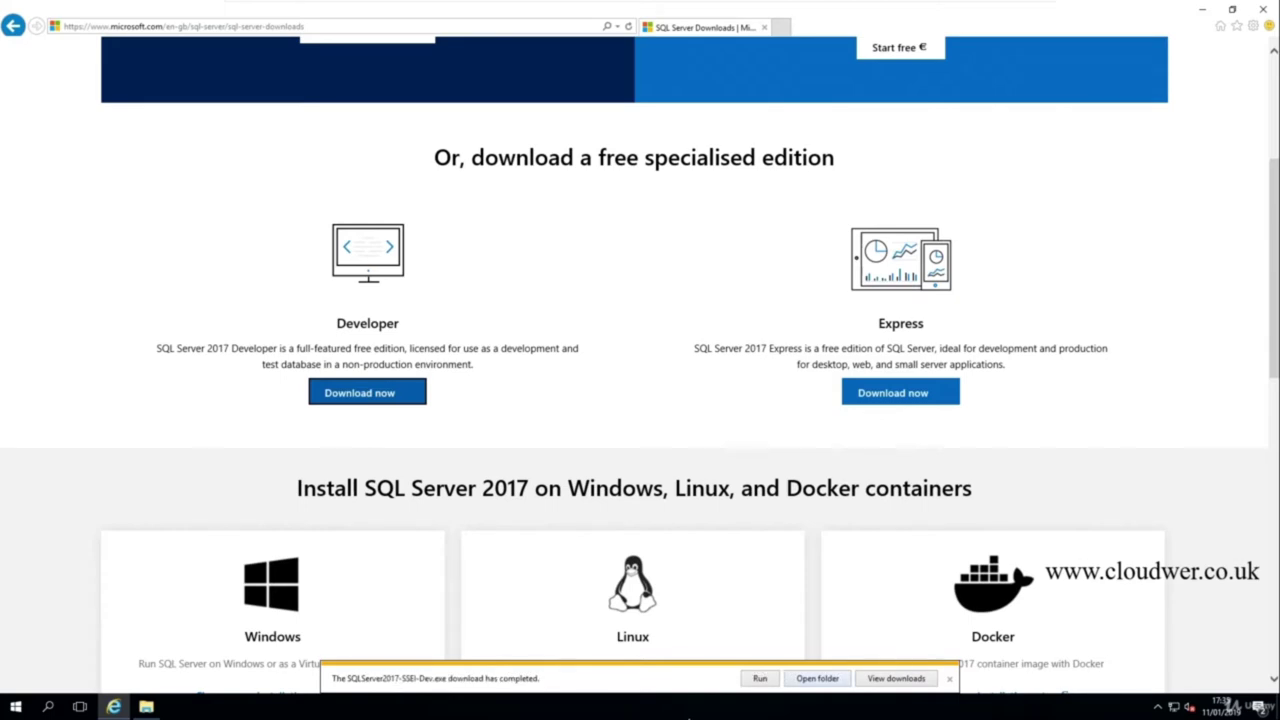
# - Run the downloaded installer and start a Custom installation with the media location C:\SQLServer2017Media
pyautogui.click(758, 679)
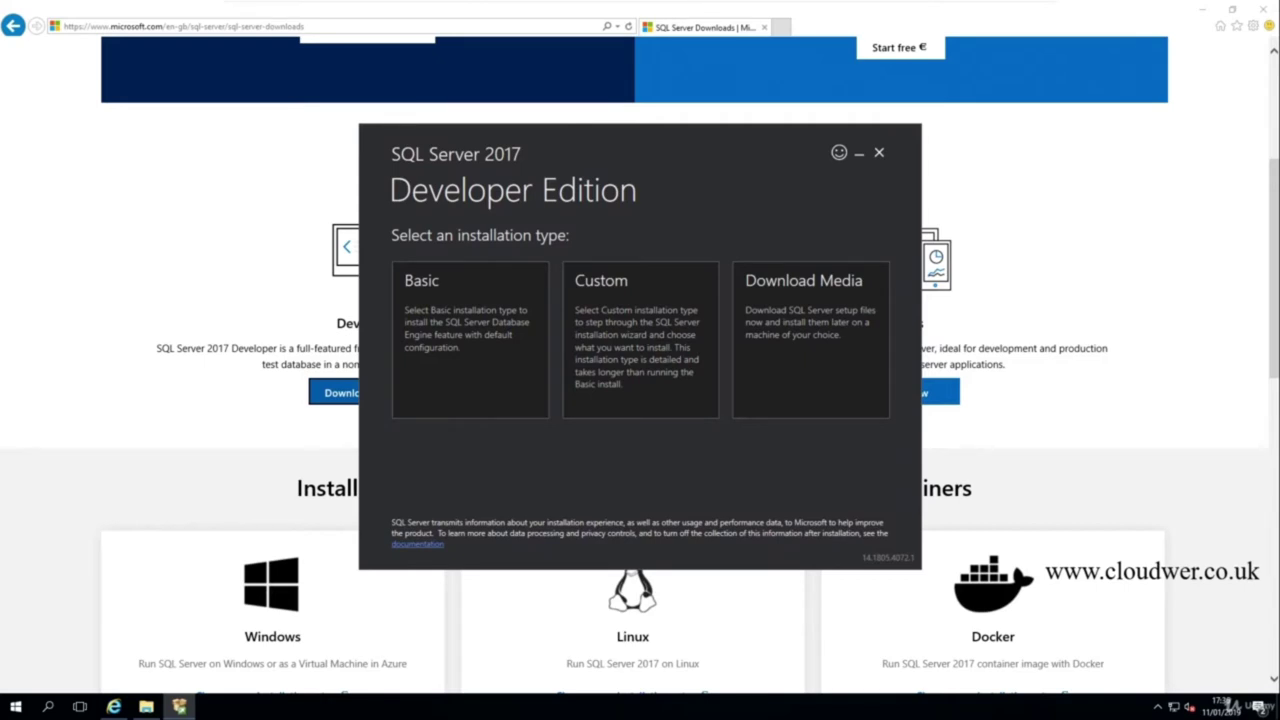
pyautogui.click(648, 313)
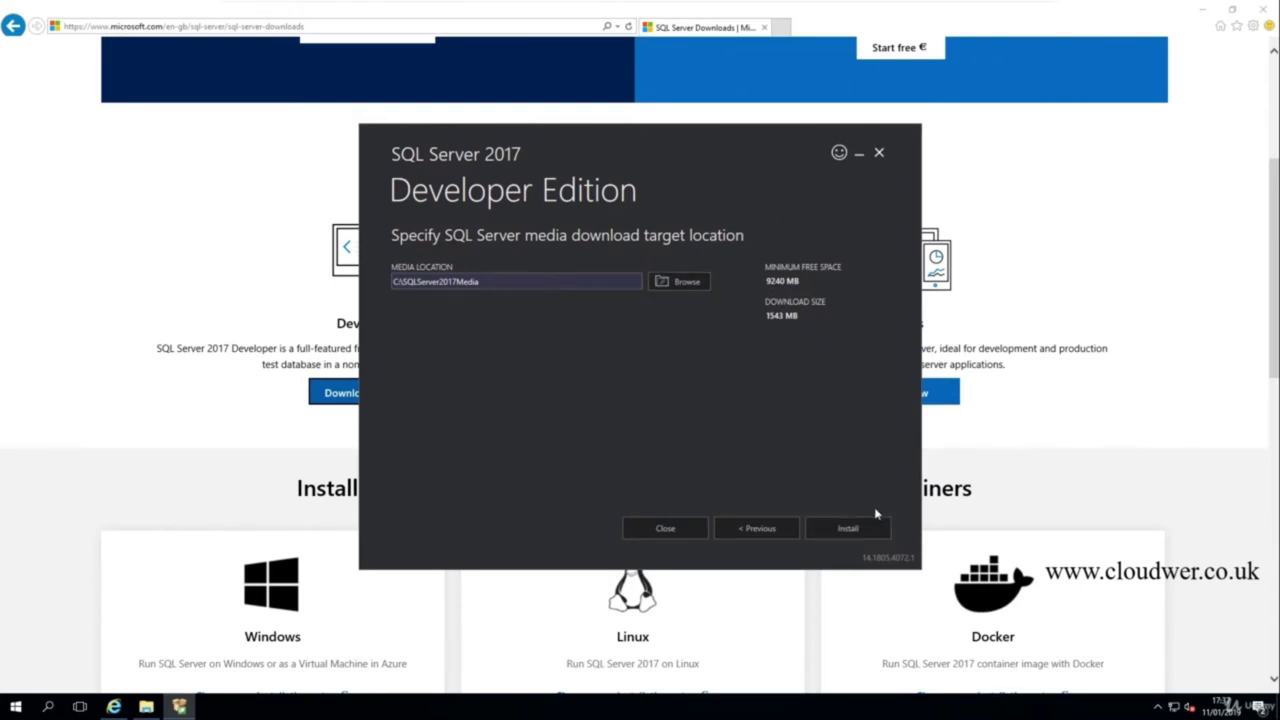
pyautogui.click(847, 530)
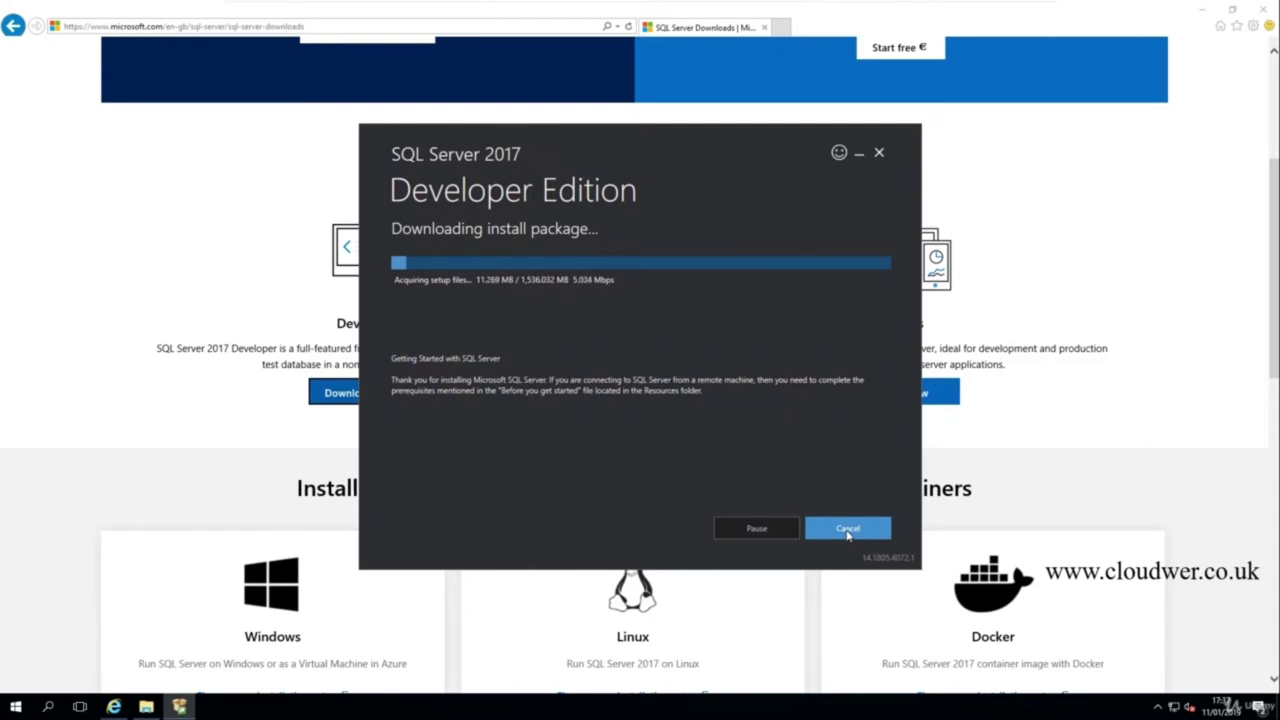
# - Launch a new SQL Server stand-alone installation and accept the free Developer edition
pyautogui.moveTo(738, 5)
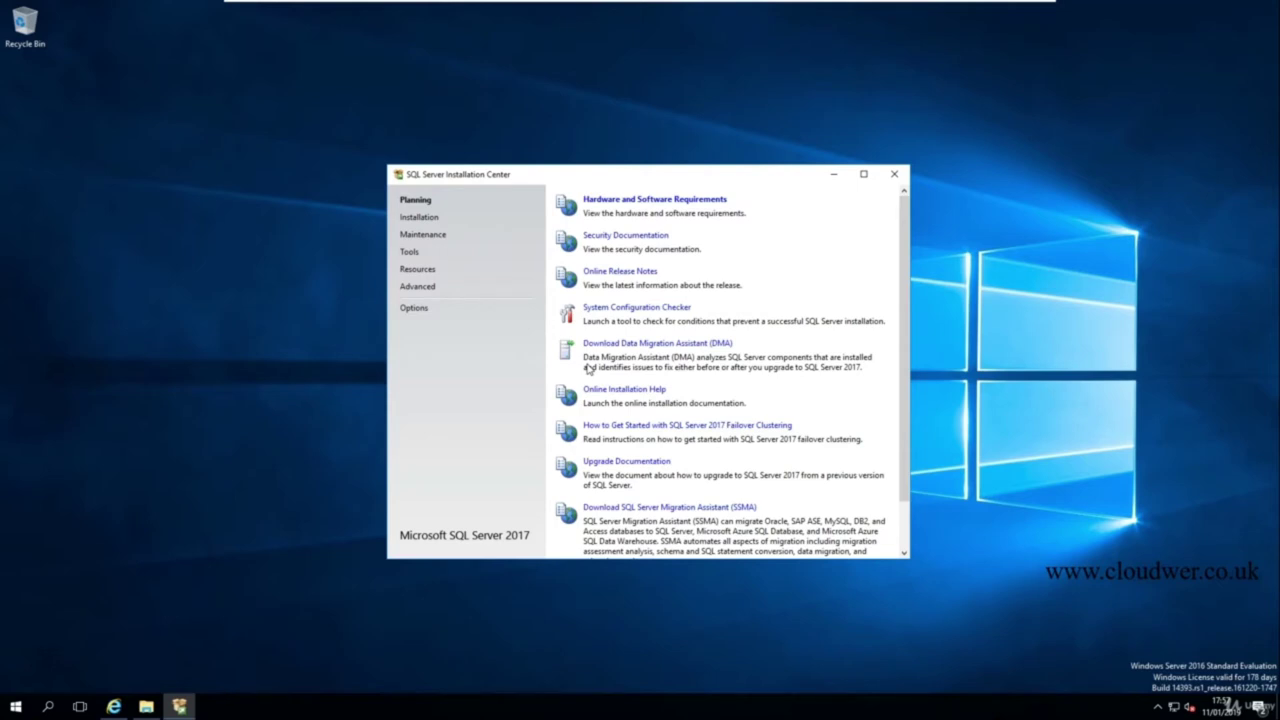
pyautogui.click(420, 218)
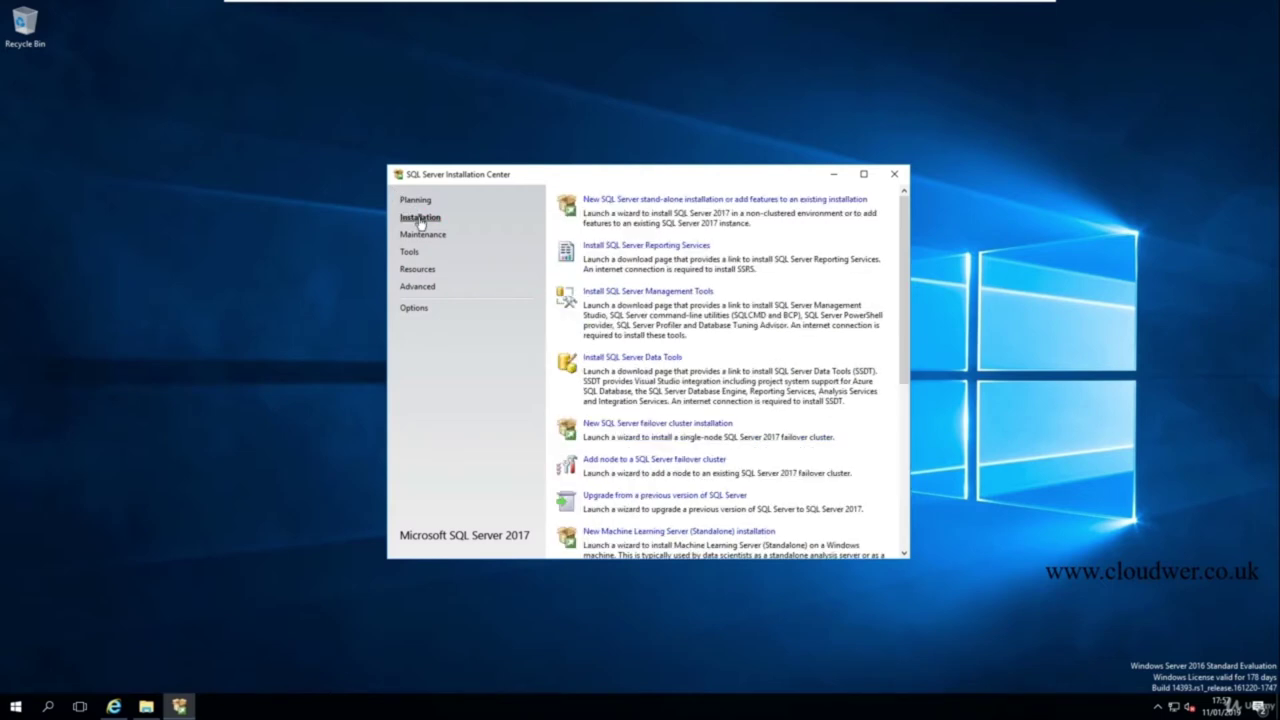
pyautogui.click(679, 201)
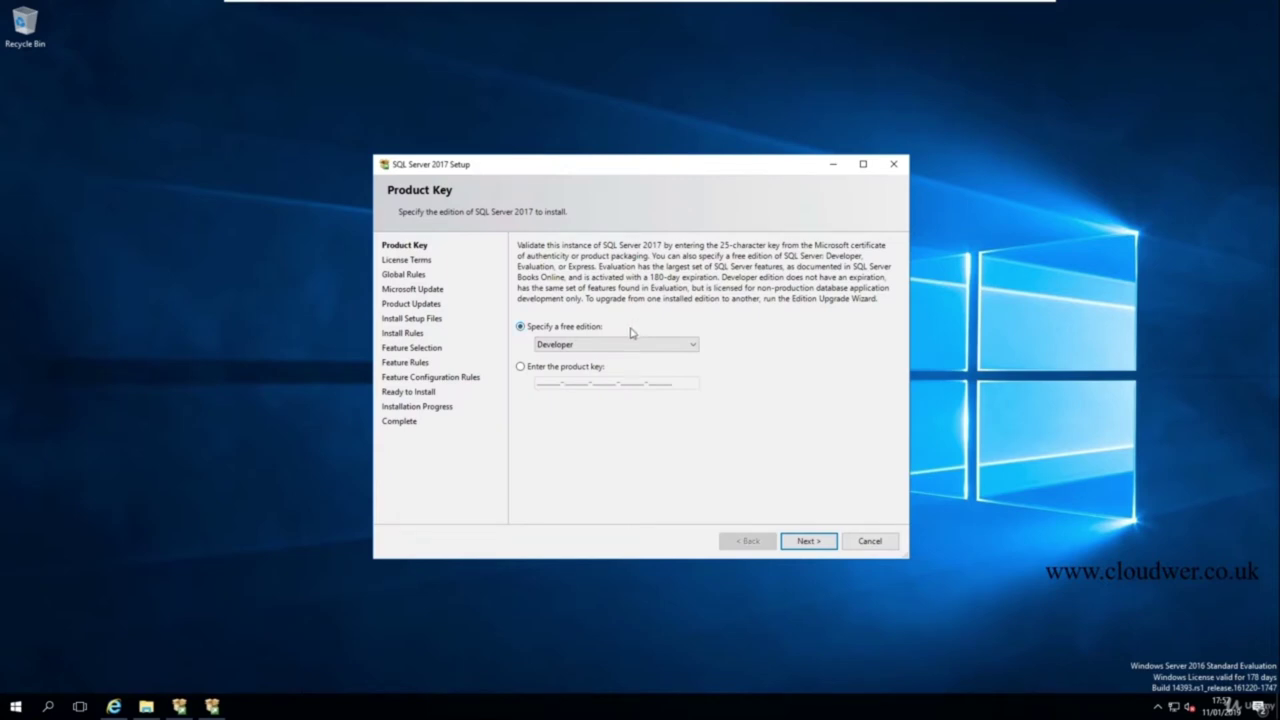
pyautogui.click(809, 543)
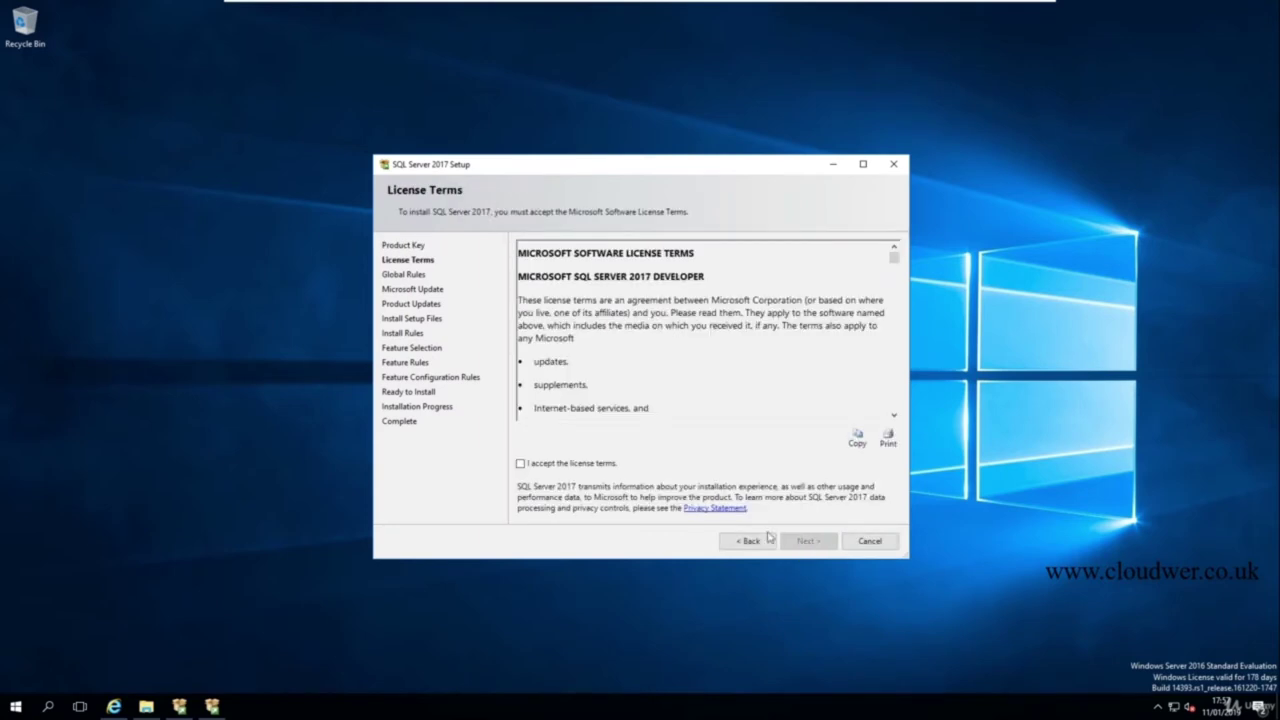
# - Accept the license terms and continue past the update page with Microsoft Update left unchecked
pyautogui.click(598, 466)
pyautogui.scroll(-5, 809, 546)
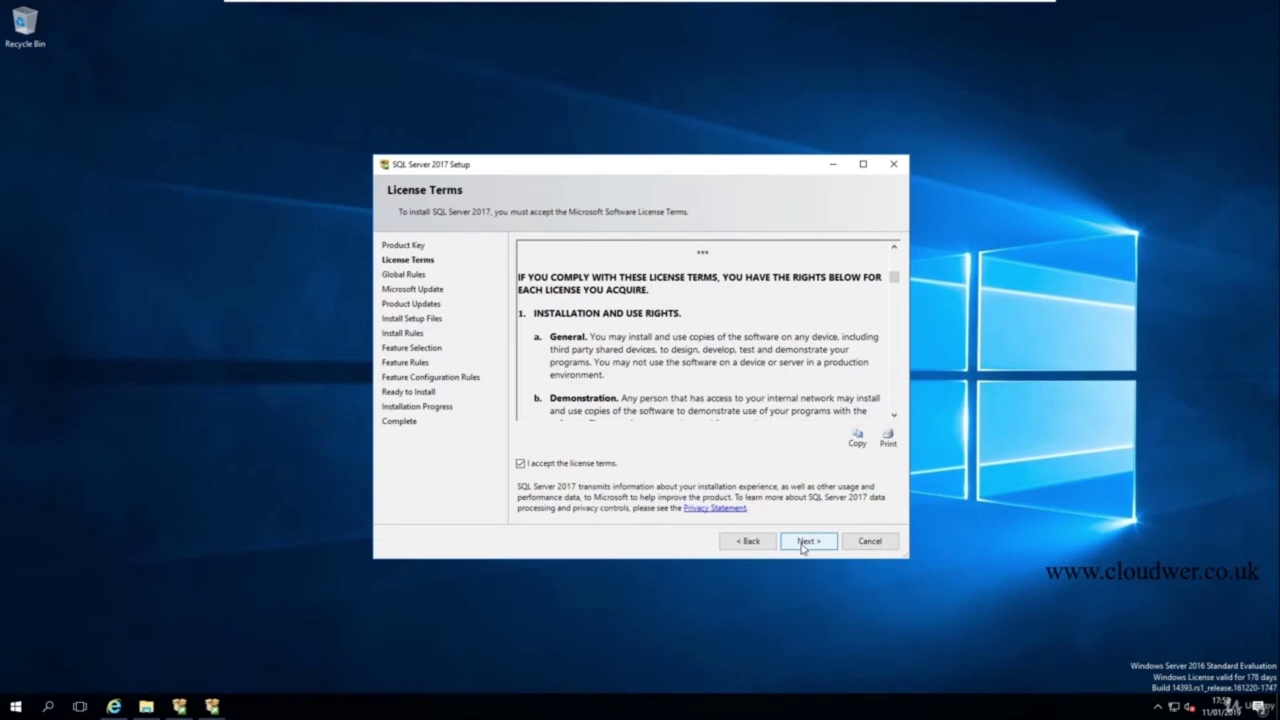
pyautogui.click(806, 542)
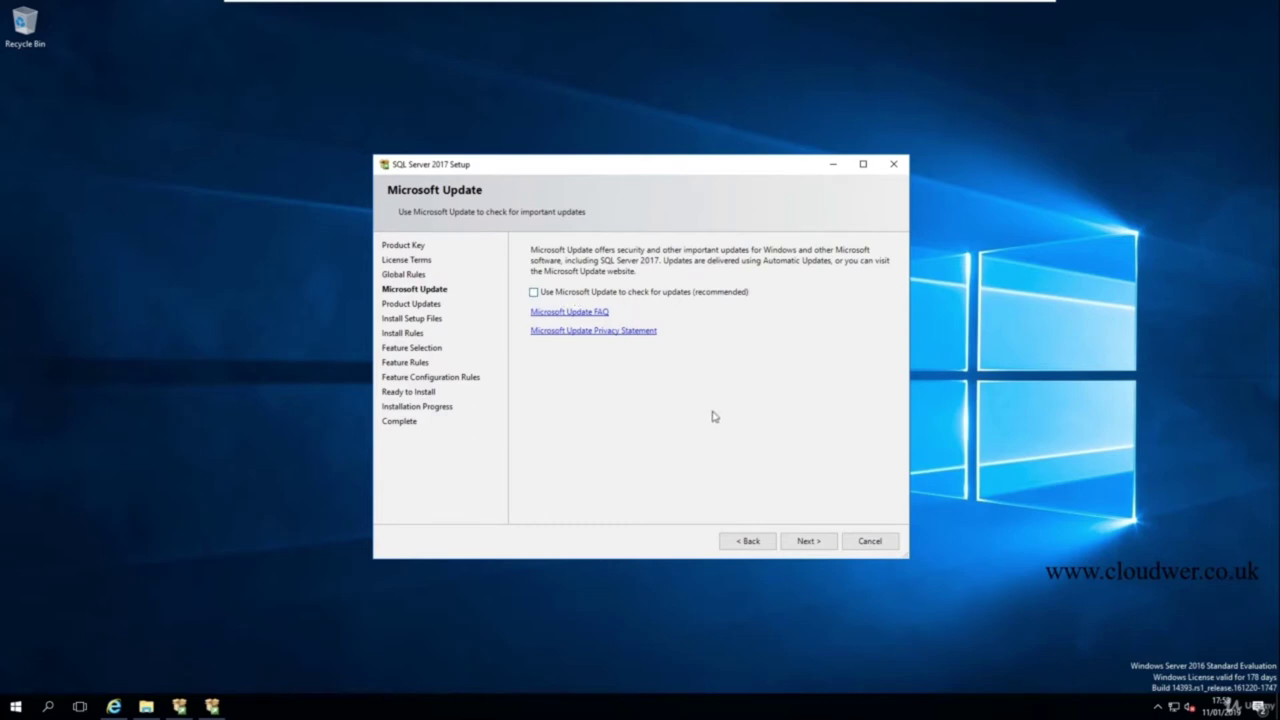
pyautogui.click(802, 545)
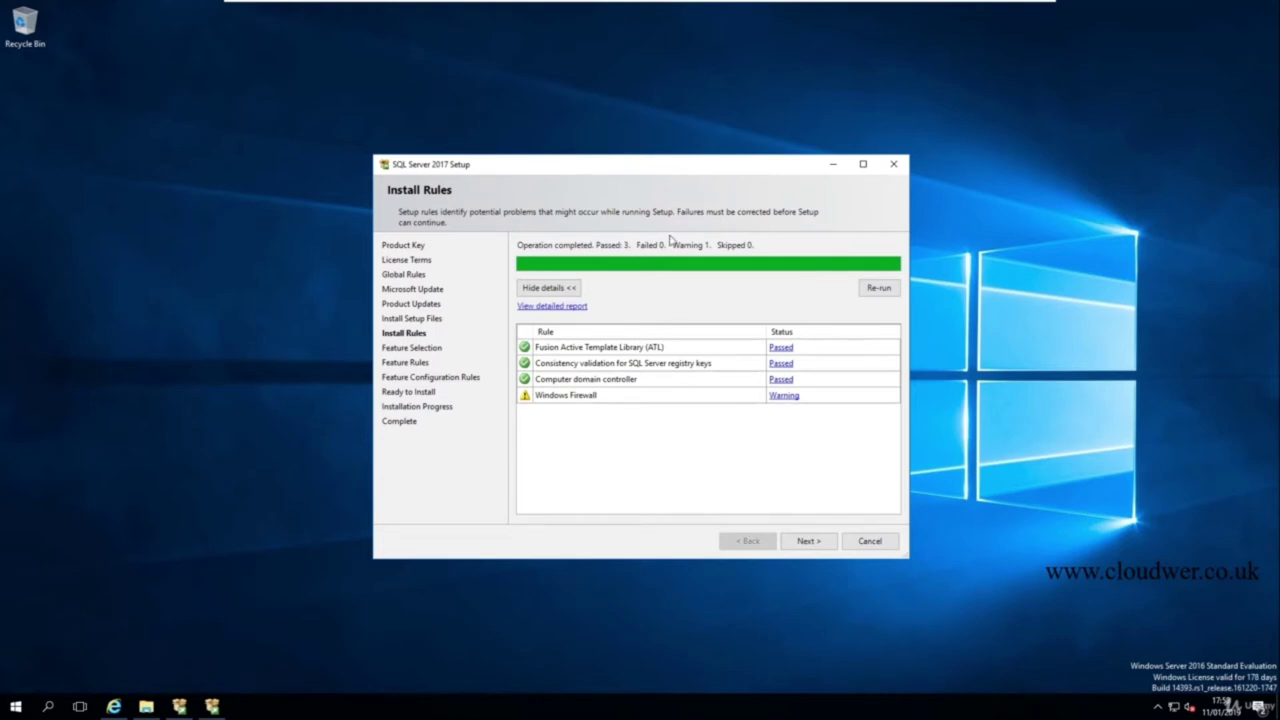
# - View the Fusion Active Template Library (ATL) rule result, close it and continue to the feature selection
pyautogui.click(779, 349)
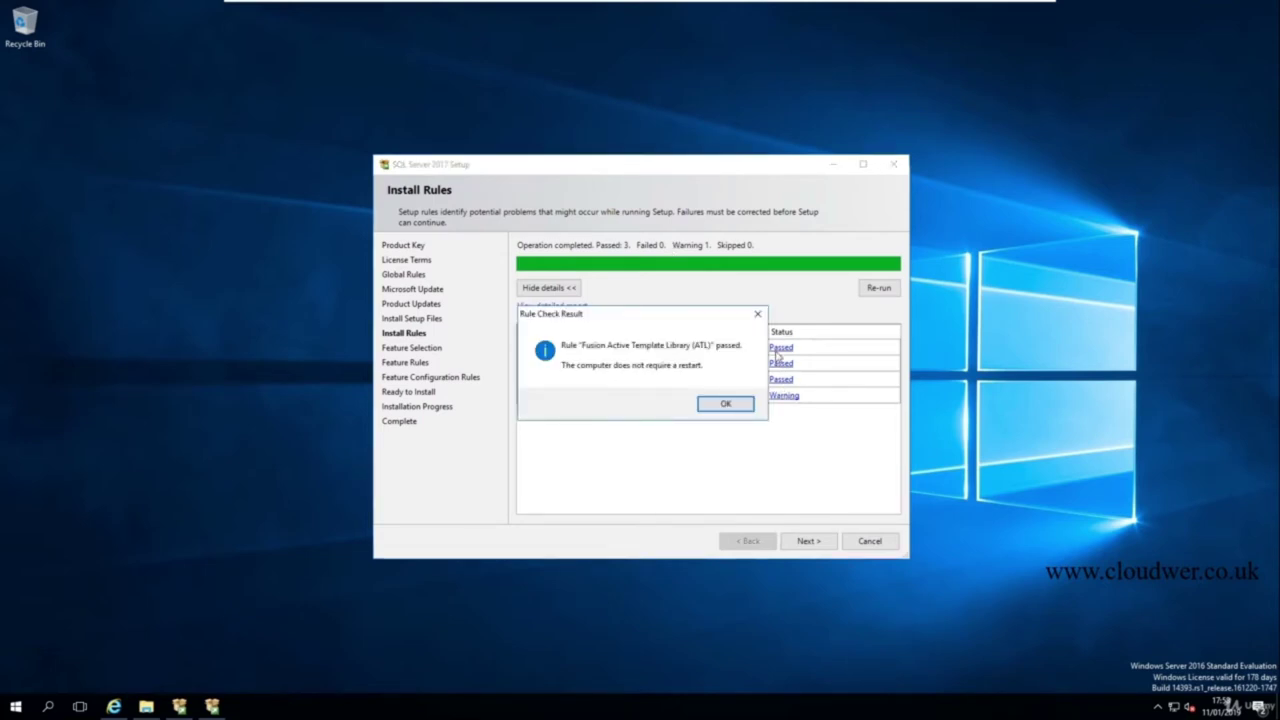
pyautogui.click(727, 405)
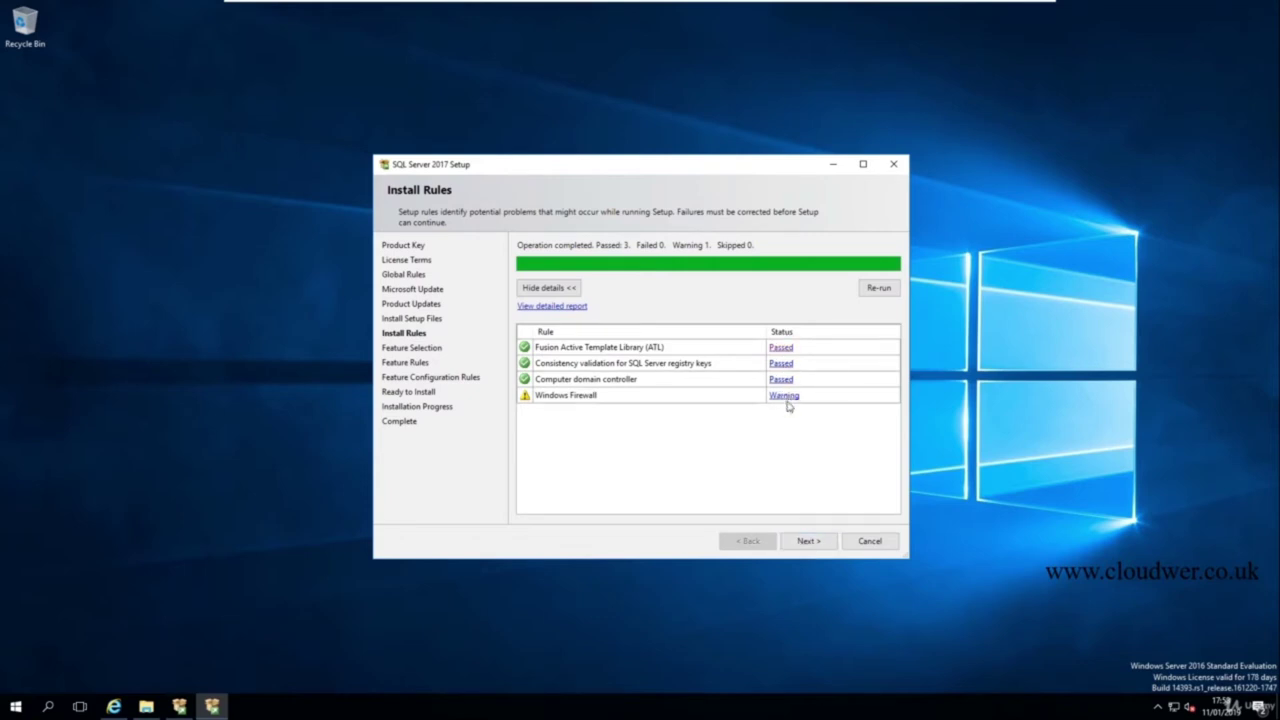
pyautogui.click(805, 540)
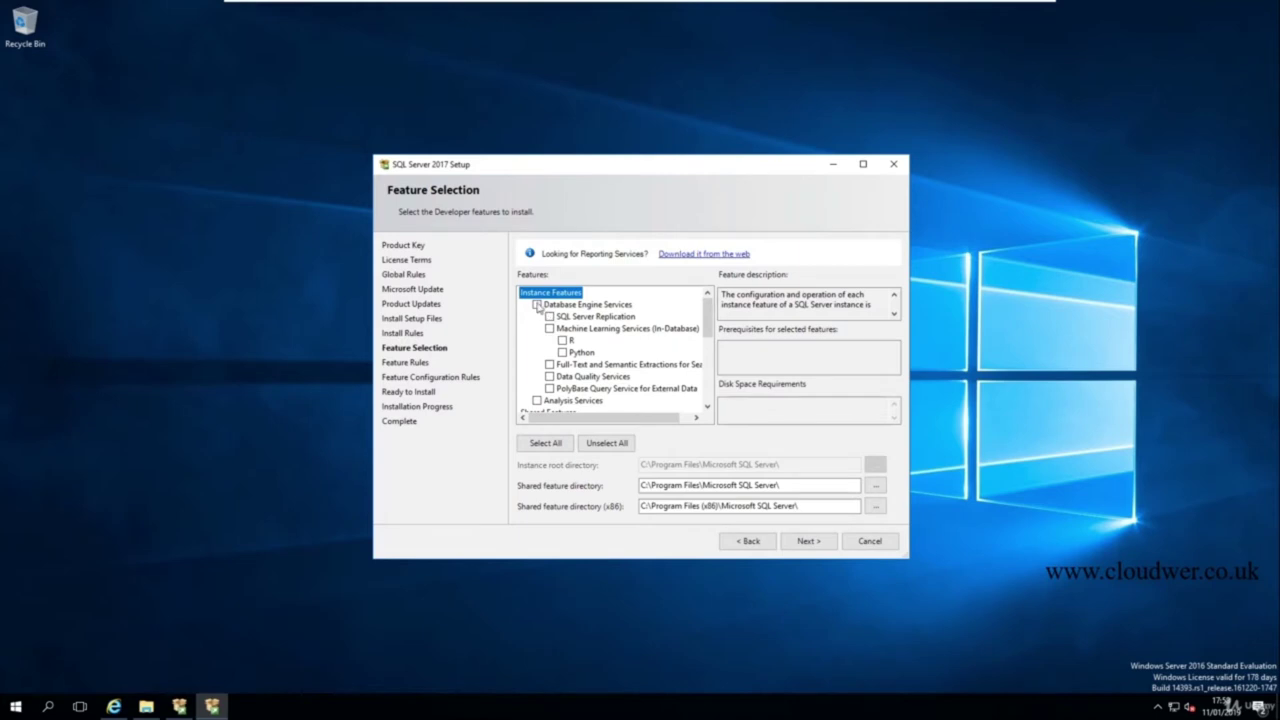
# - Select Database Engine Services and Client Tools Connectivity as features to install
pyautogui.click(537, 305)
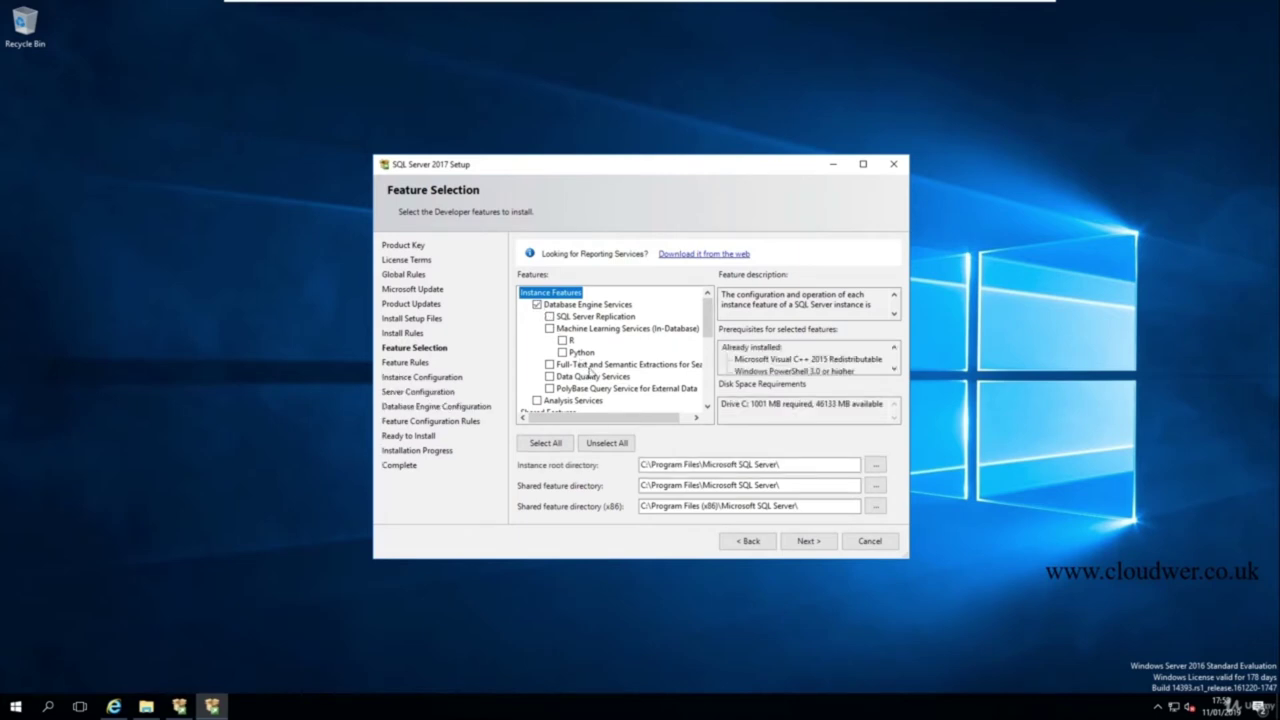
pyautogui.scroll(-5, 630, 375)
pyautogui.scroll(2, 630, 375)
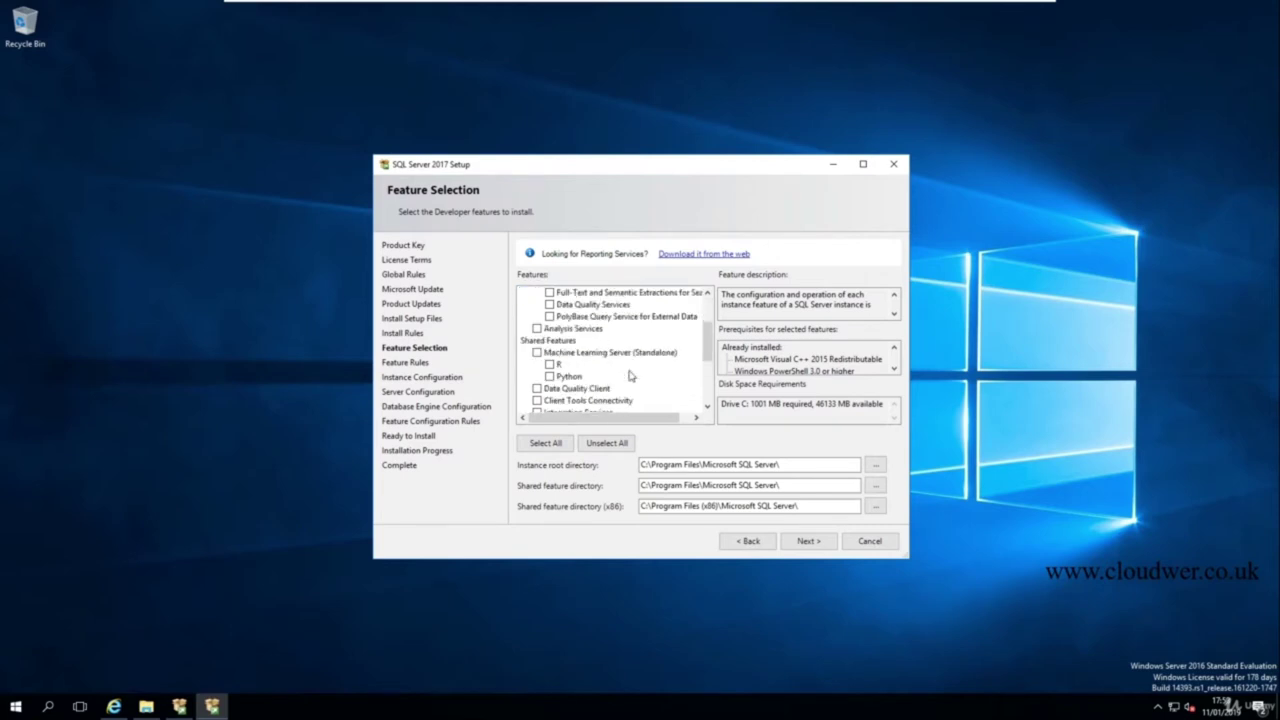
pyautogui.scroll(1, 630, 375)
pyautogui.scroll(-2, 630, 375)
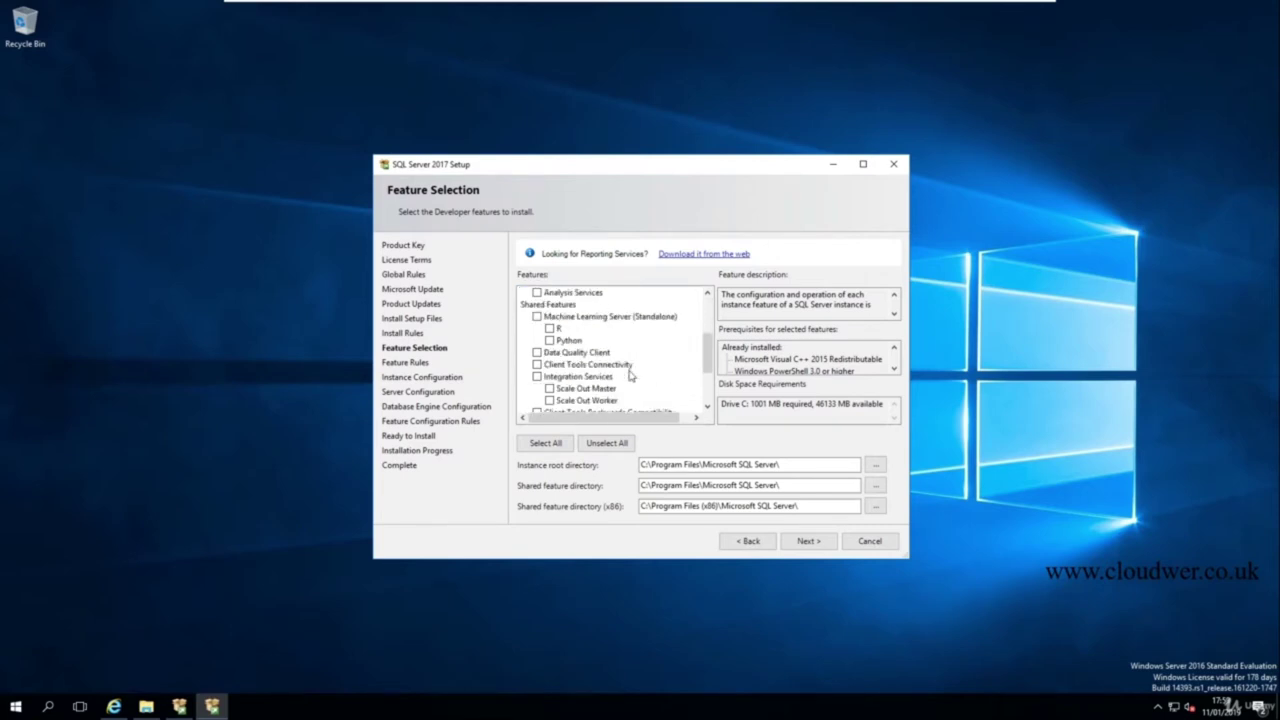
pyautogui.scroll(-1, 630, 375)
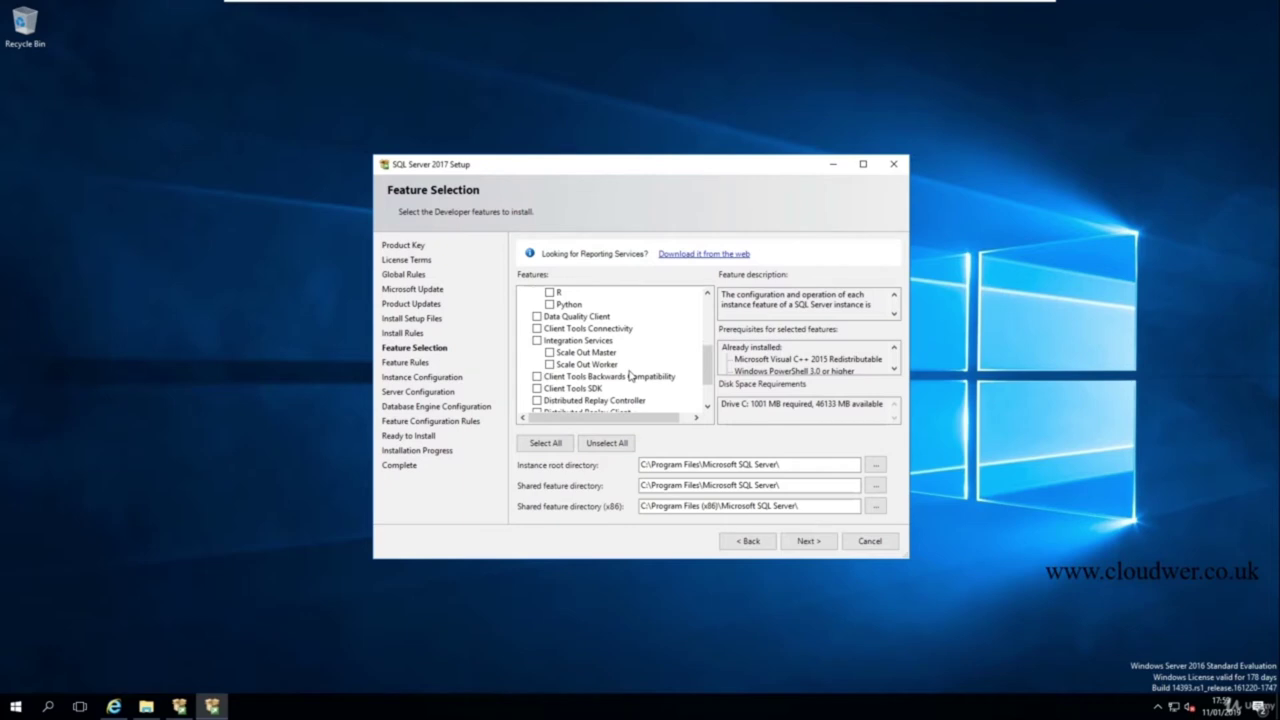
pyautogui.scroll(-1, 630, 375)
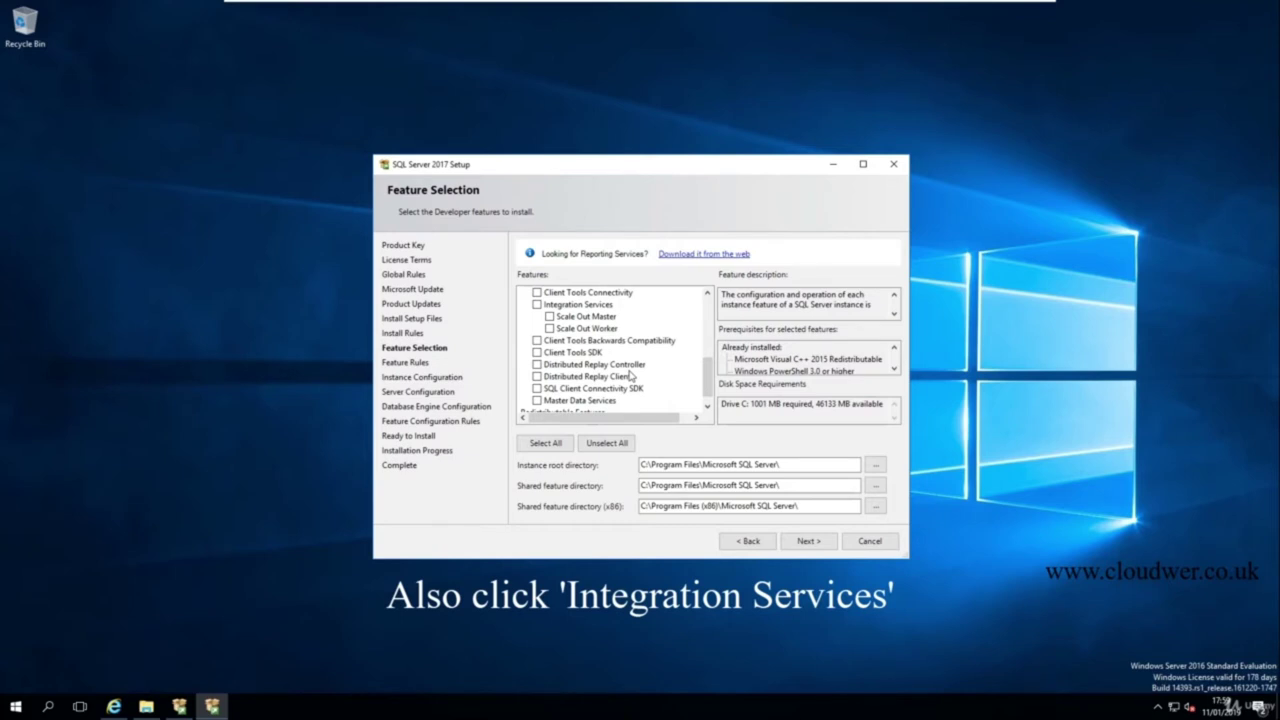
pyautogui.scroll(-1, 631, 376)
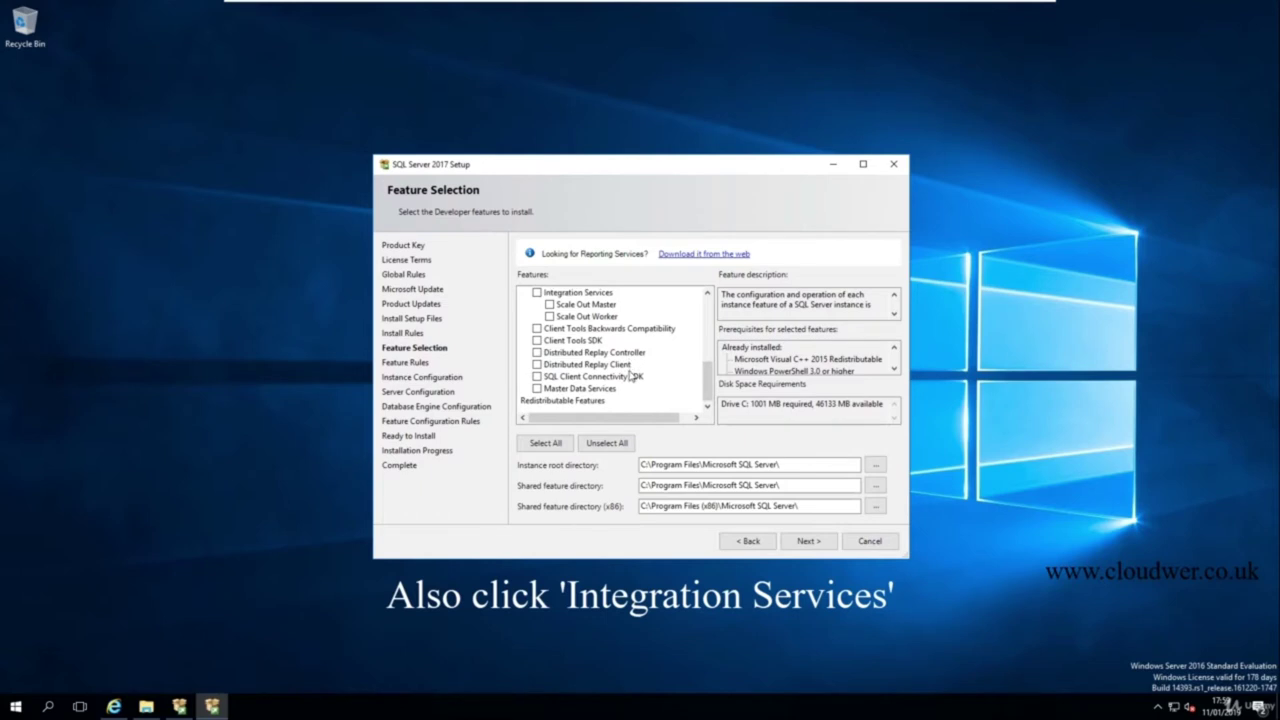
pyautogui.scroll(2, 631, 376)
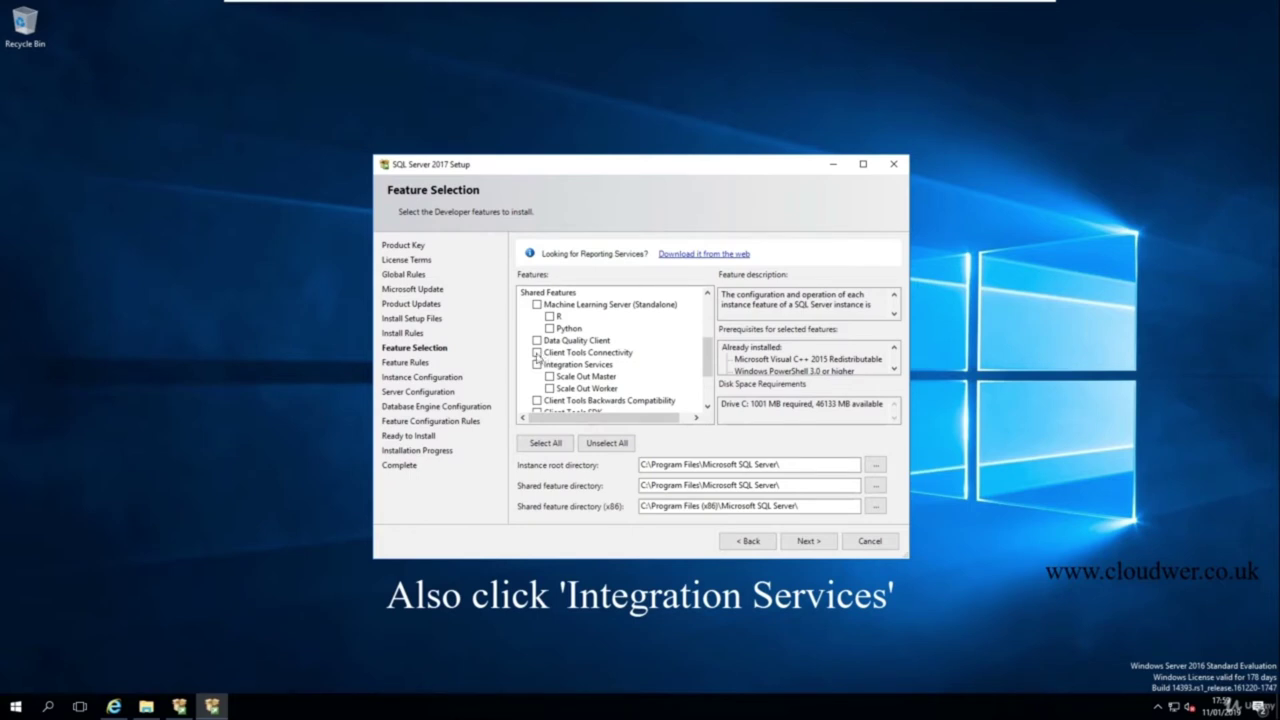
pyautogui.click(537, 353)
pyautogui.scroll(-1, 628, 334)
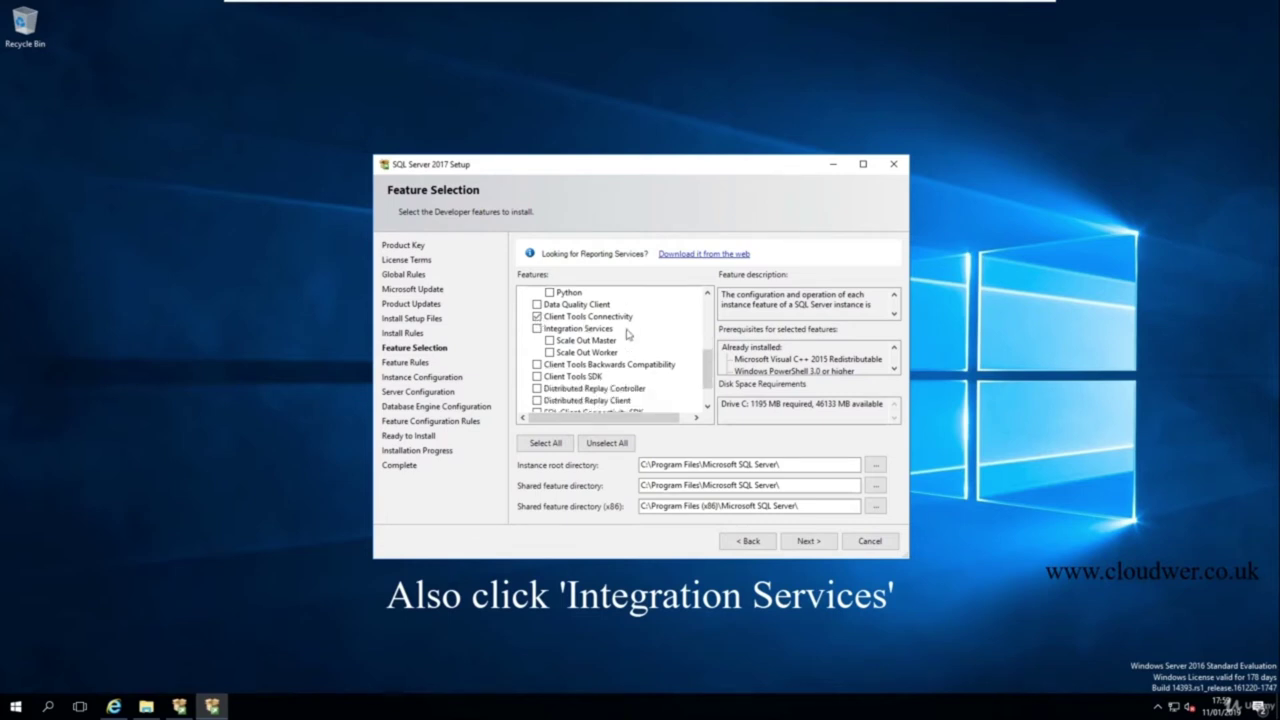
# - Keep the chosen features and continue with the default instance MSSQLSERVER and default service accounts to the database engine configuration
pyautogui.scroll(-1, 628, 334)
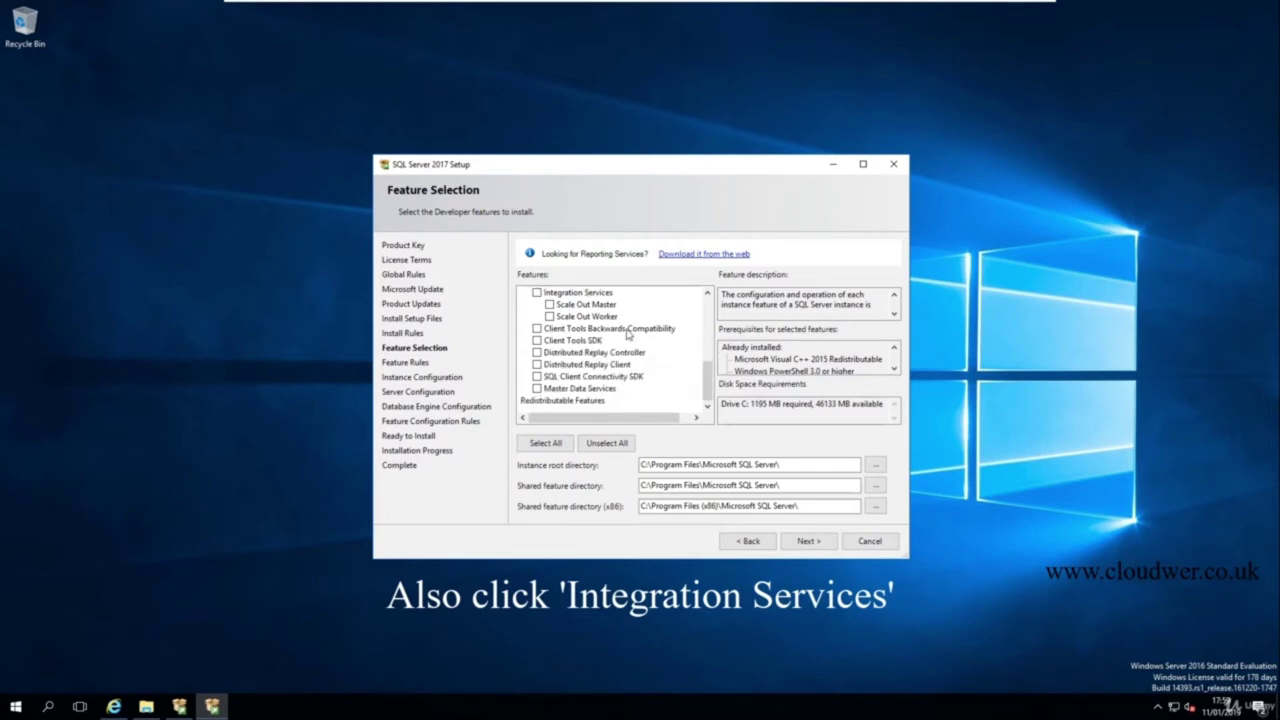
pyautogui.scroll(2, 628, 334)
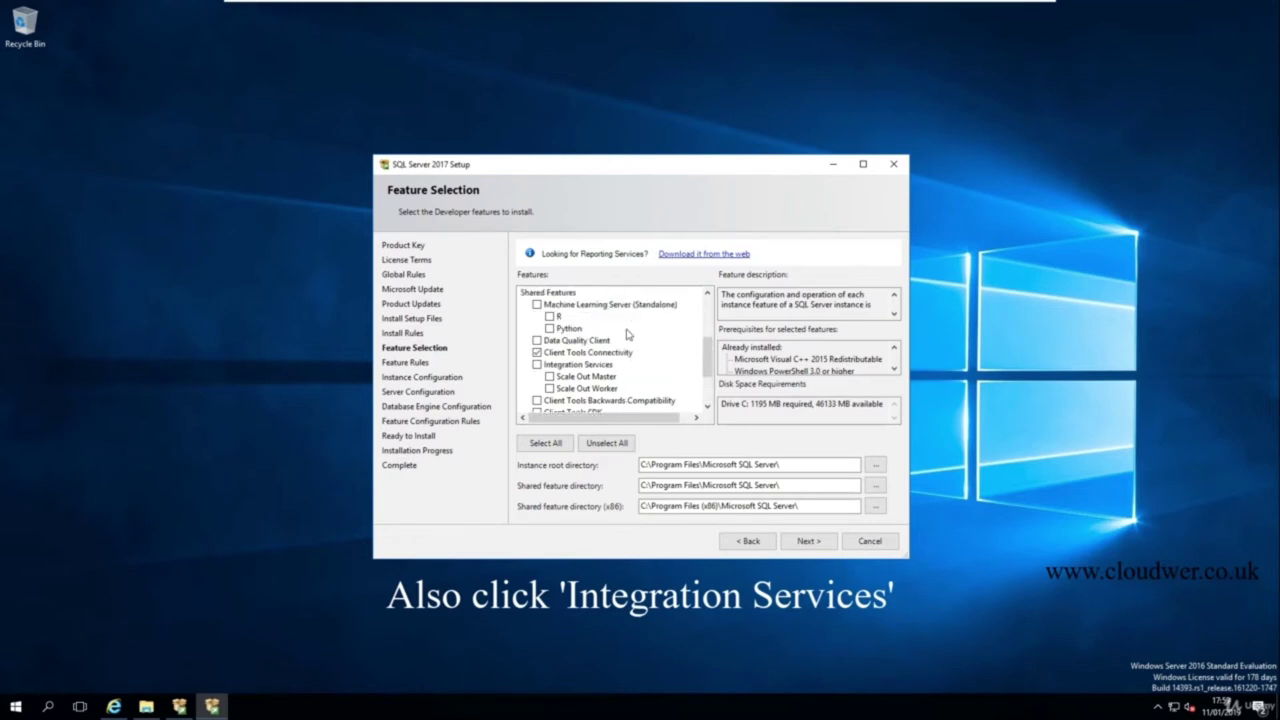
pyautogui.scroll(4, 628, 334)
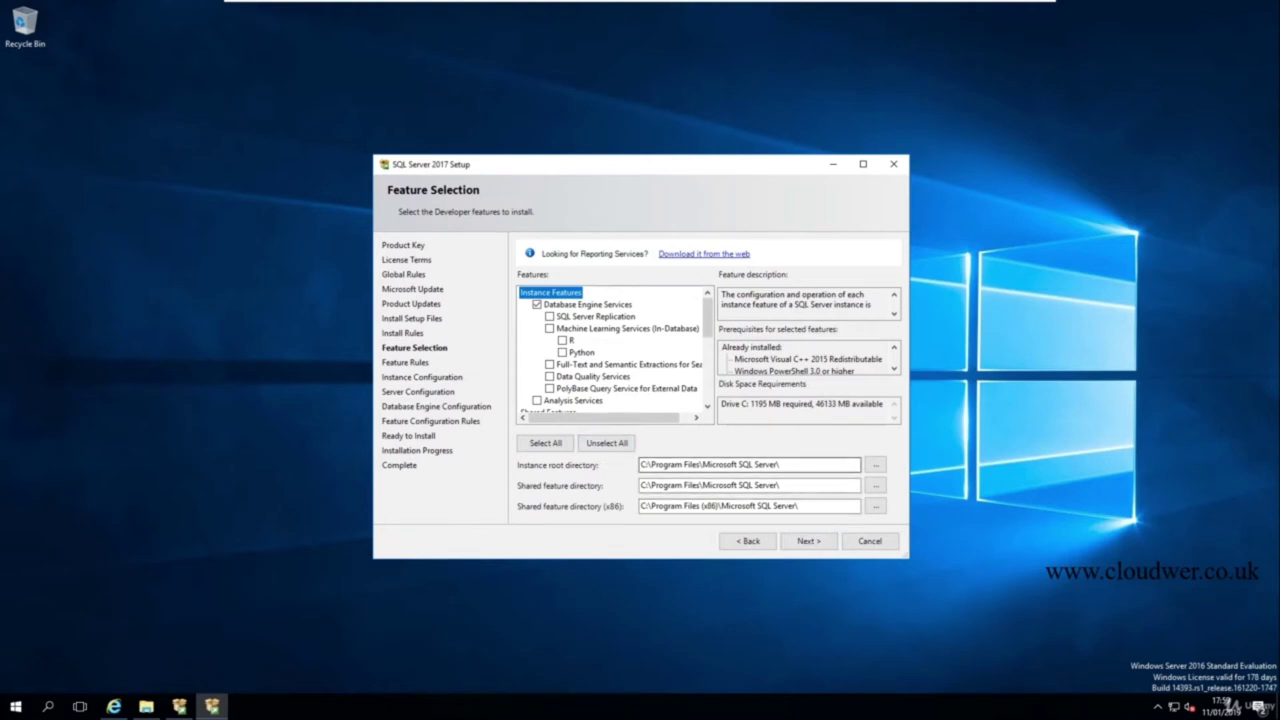
pyautogui.click(803, 541)
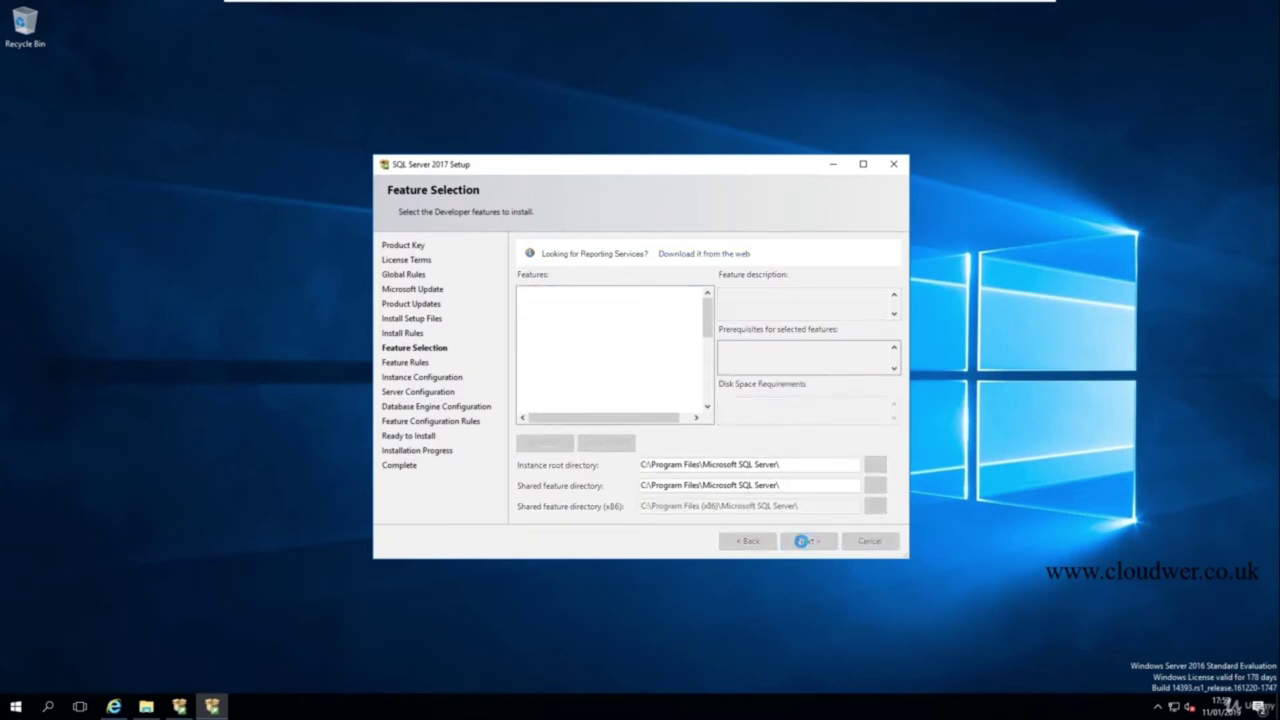
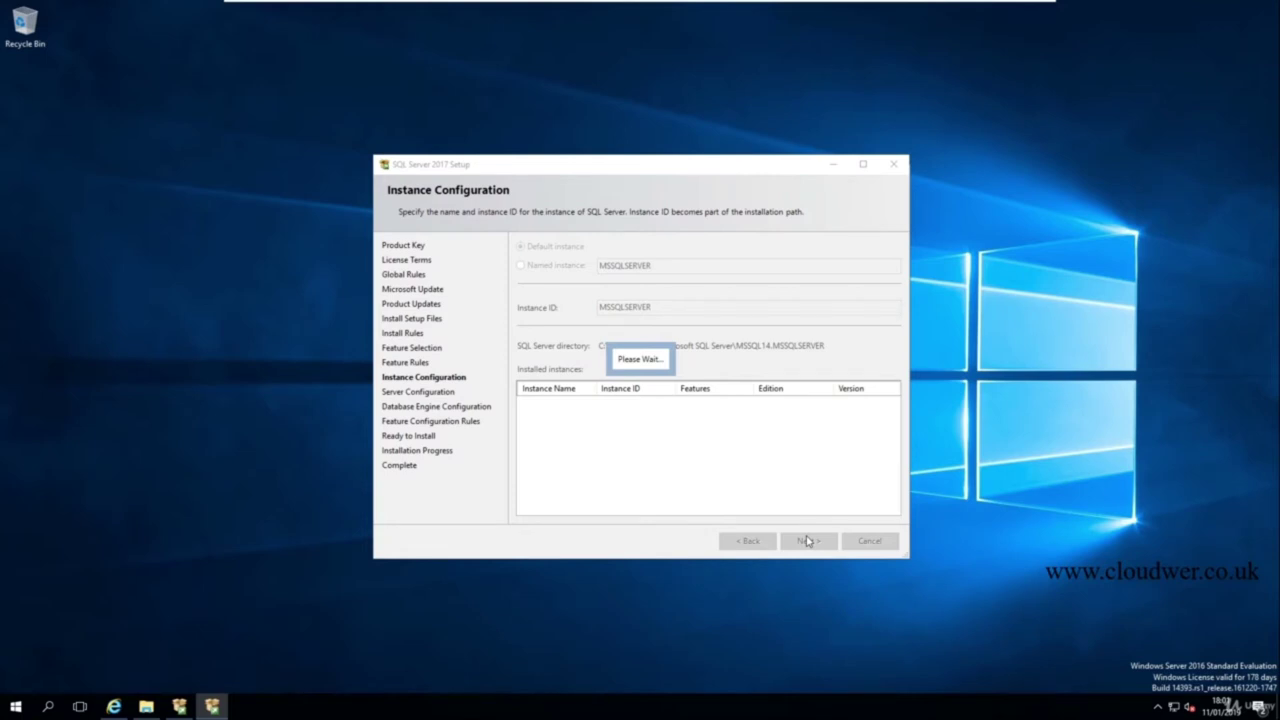
pyautogui.click(808, 541)
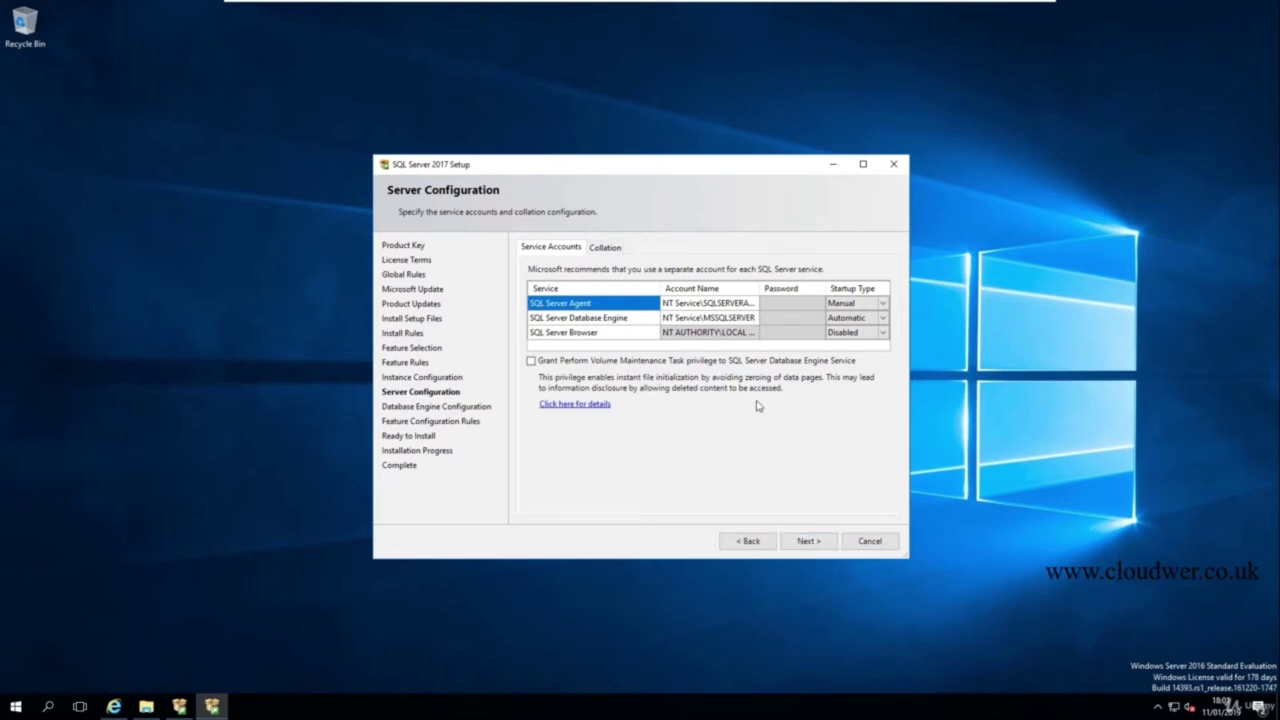
pyautogui.click(812, 542)
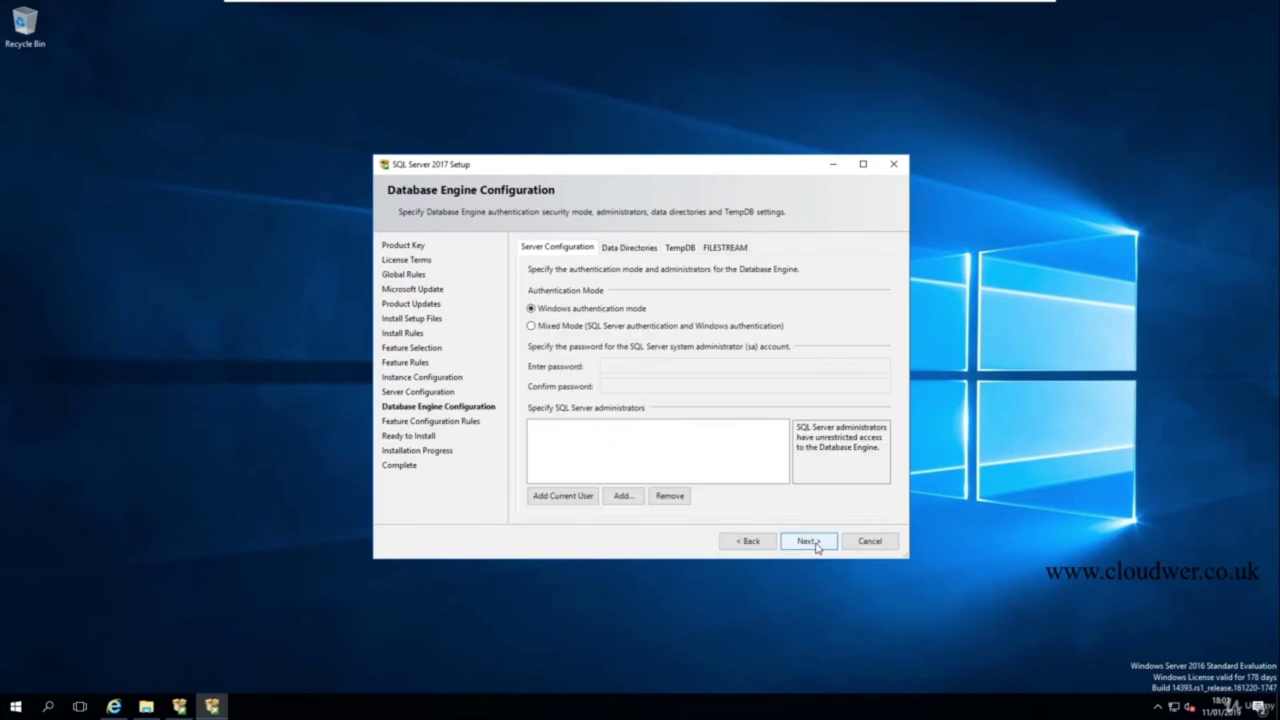
# - Add the current user as a SQL Server administrator and use Windows authentication mode
pyautogui.click(583, 496)
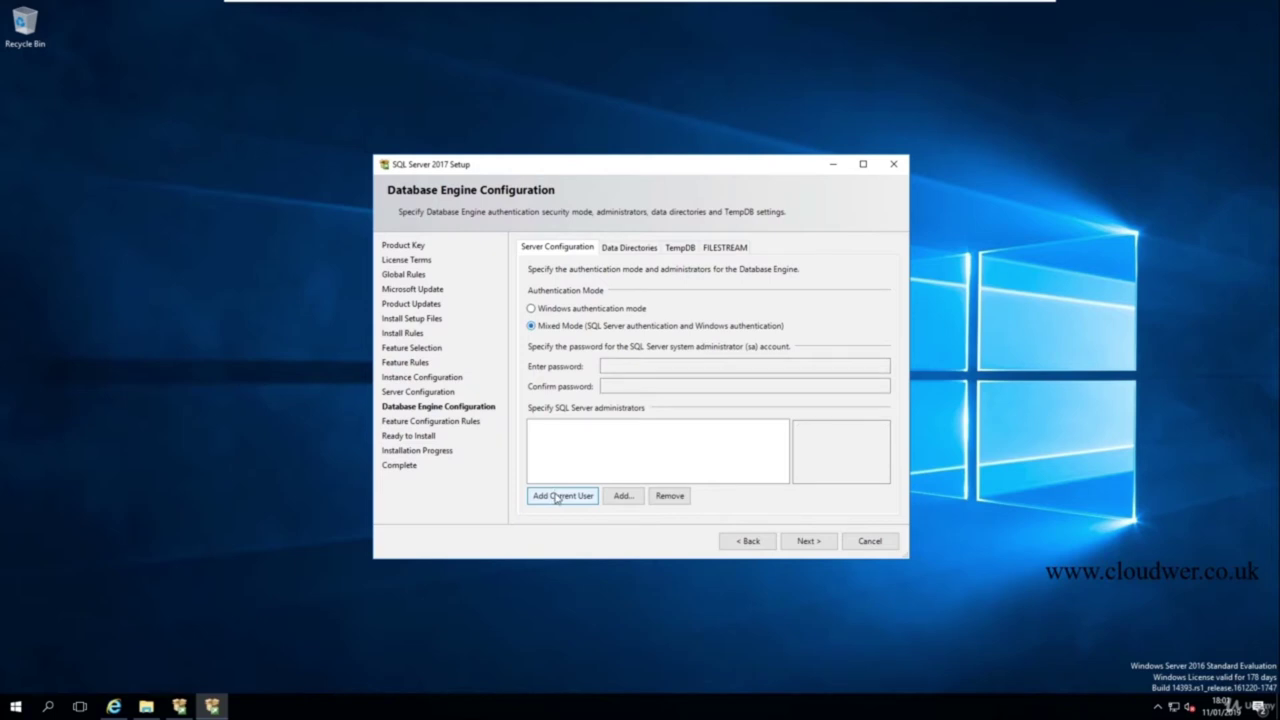
pyautogui.click(557, 496)
pyautogui.click(531, 309)
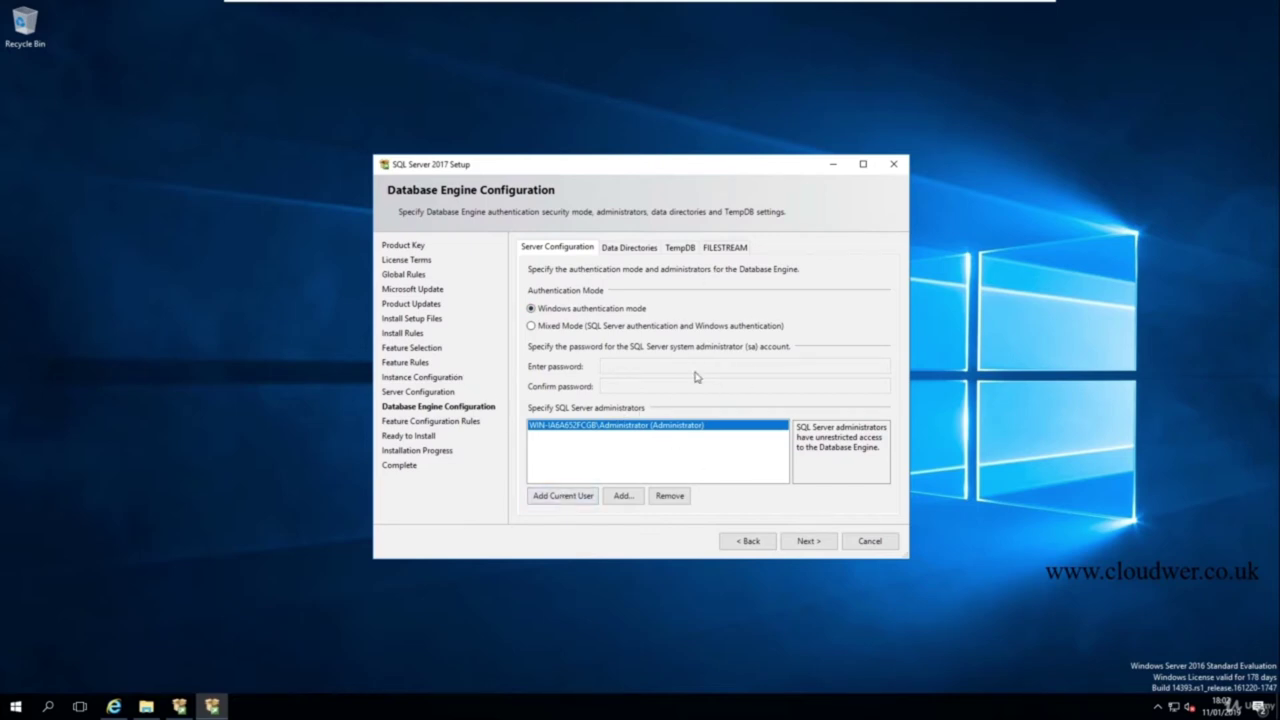
# - Install SQL Server 2017 with the configured settings and close the setup wizard once it completes
pyautogui.click(798, 542)
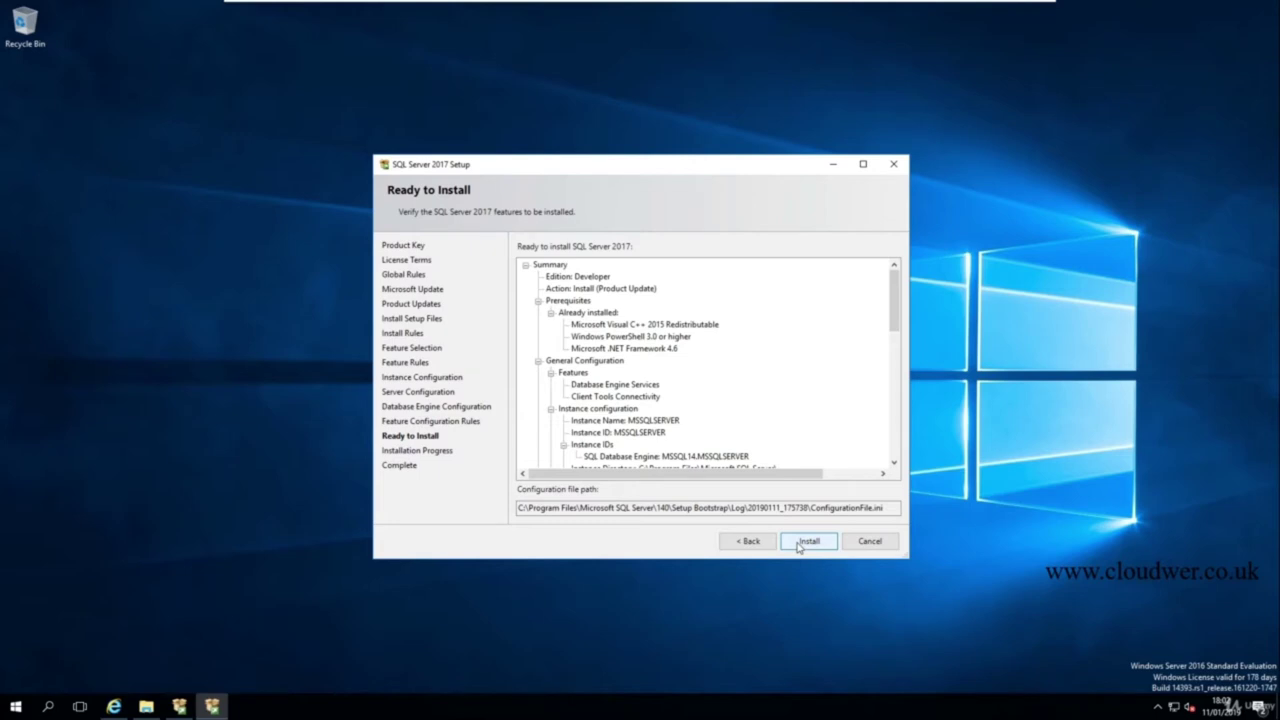
pyautogui.click(798, 545)
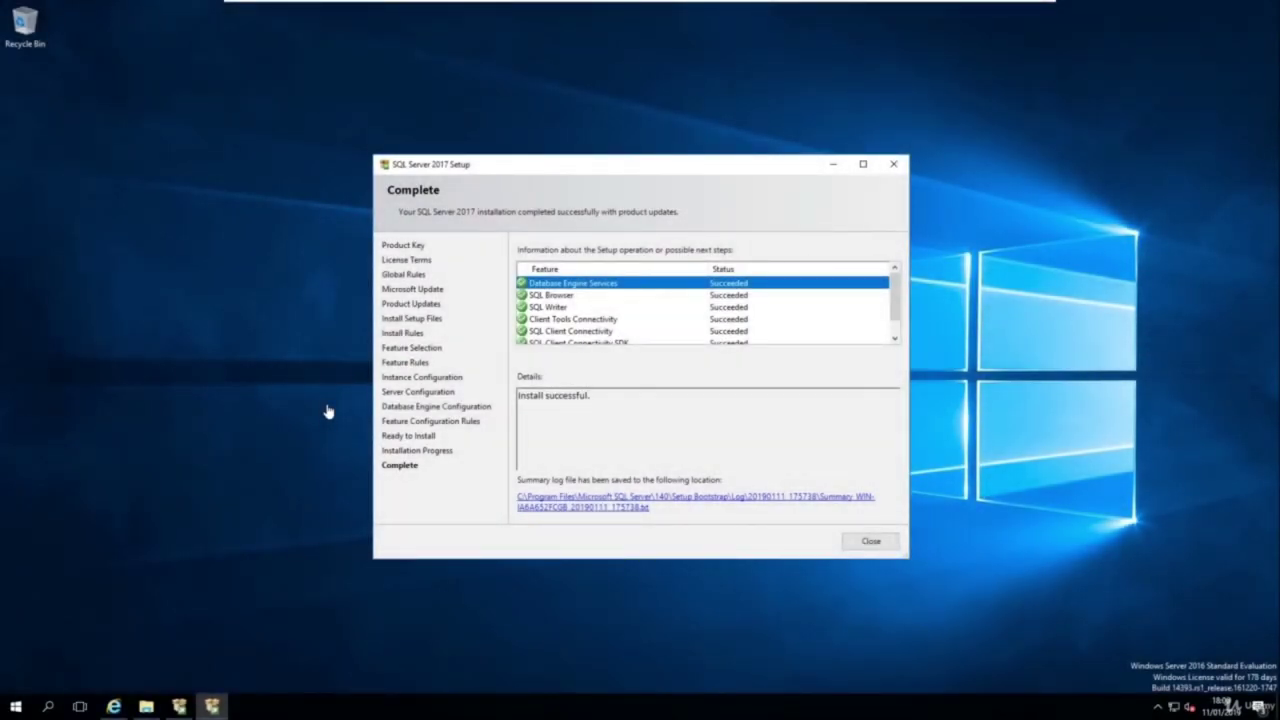
pyautogui.click(869, 542)
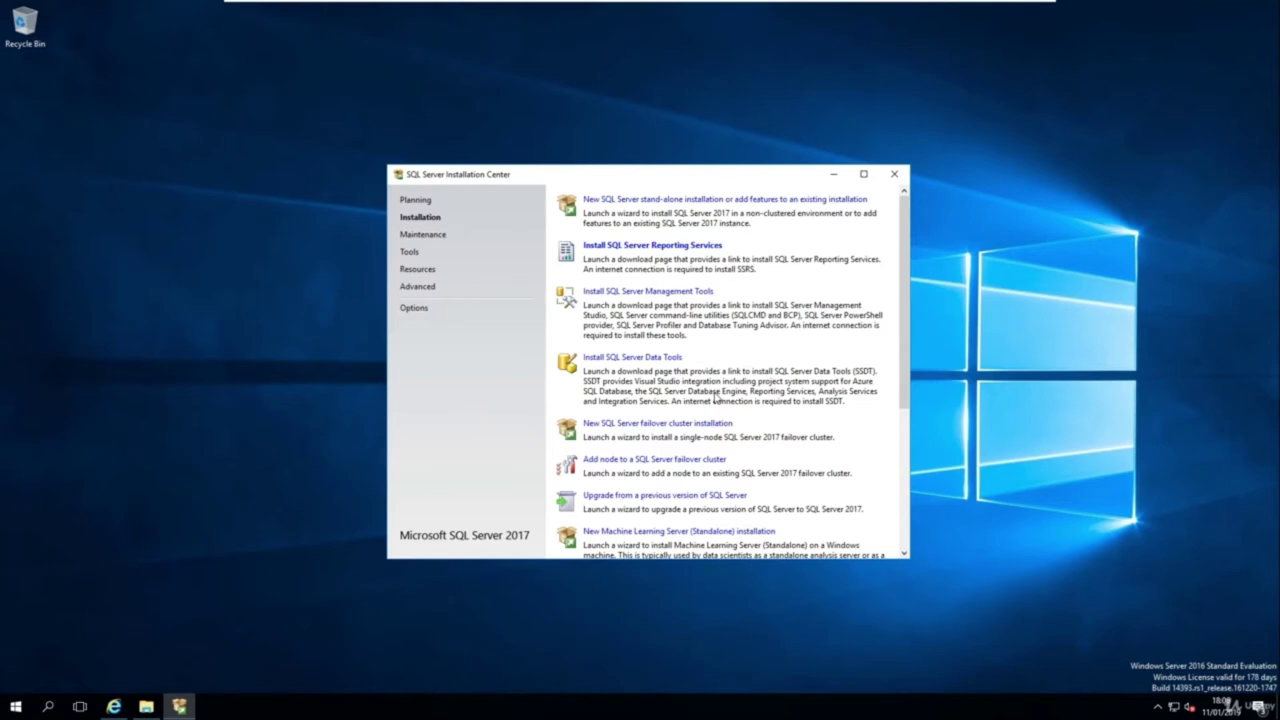
# - Open the SQL Server Management Tools download page, setting Internet Explorer as the app to always use
pyautogui.click(683, 292)
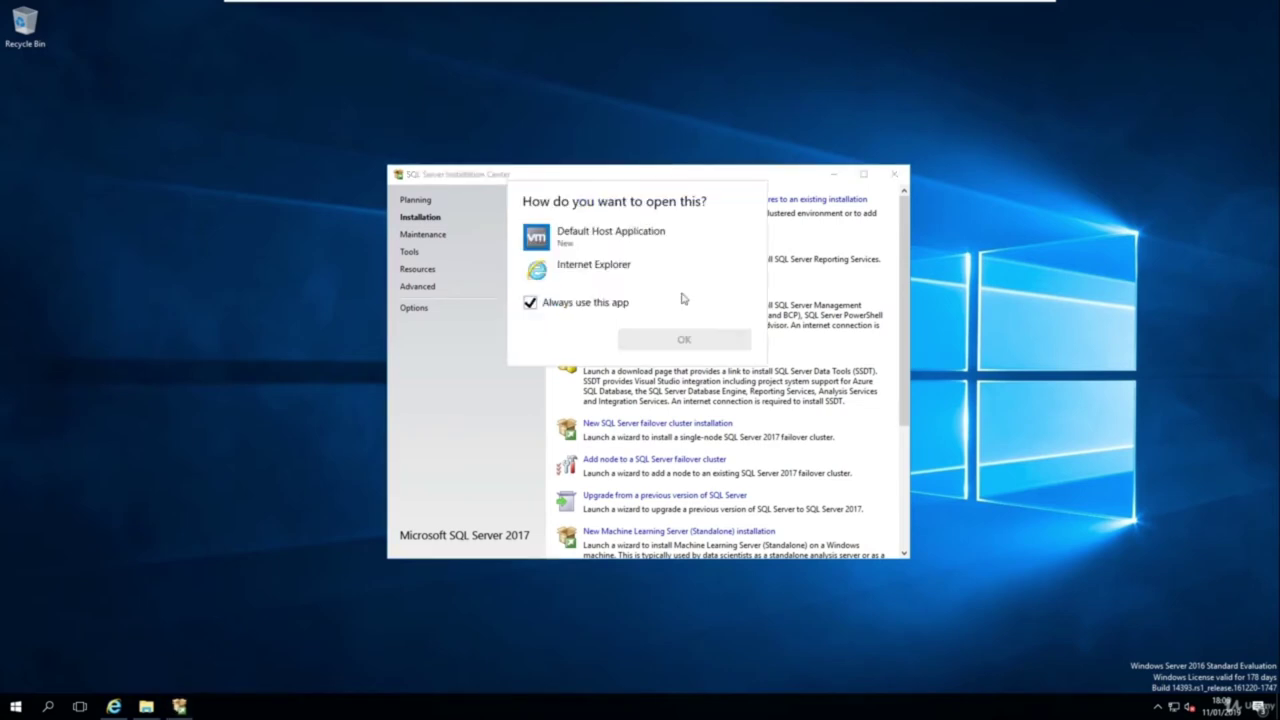
pyautogui.click(616, 268)
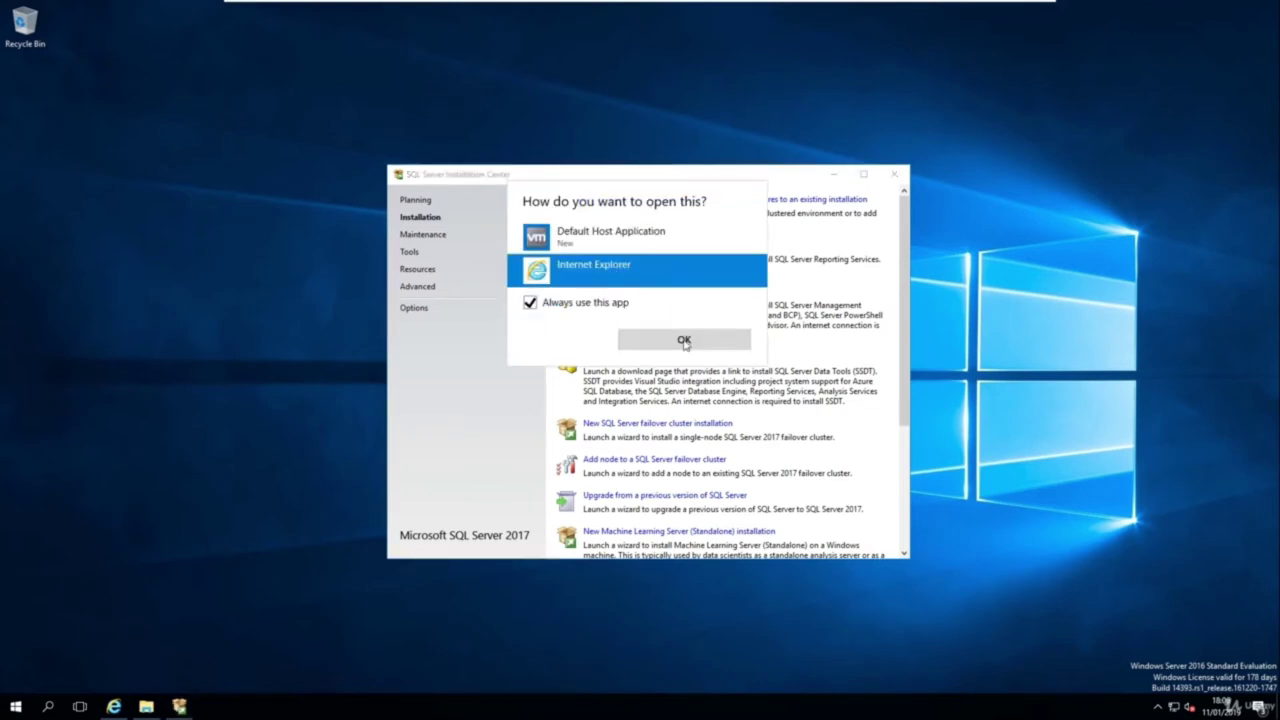
pyautogui.click(684, 340)
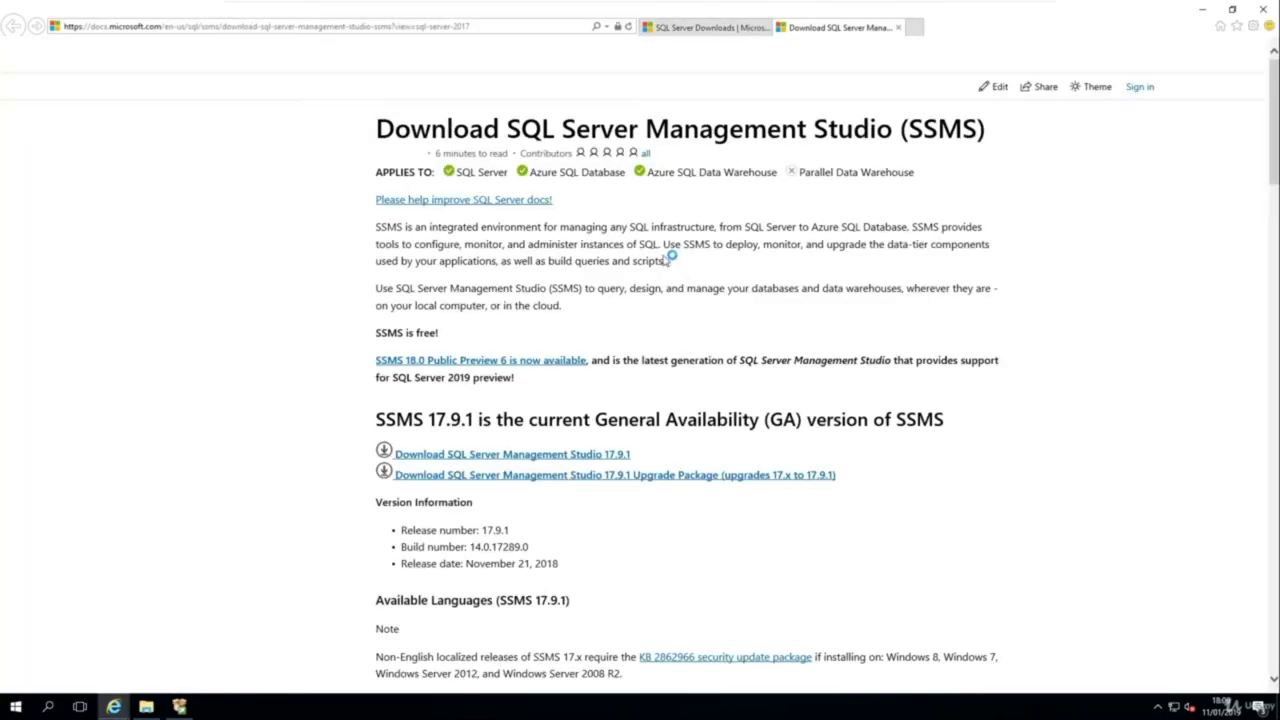
# - Download SQL Server Management Studio 17.9.1 and save the installer SSMS-Setup-ENU.exe
pyautogui.scroll(-2, 640, 189)
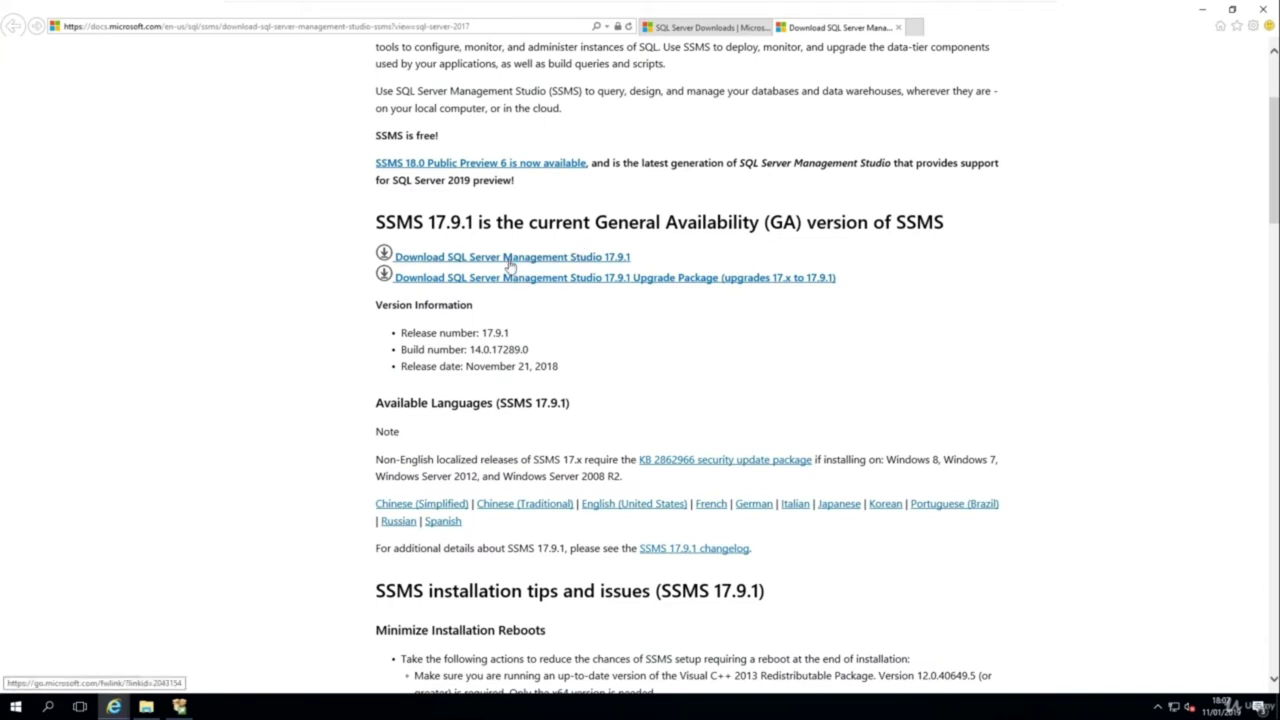
pyautogui.scroll(2, 510, 262)
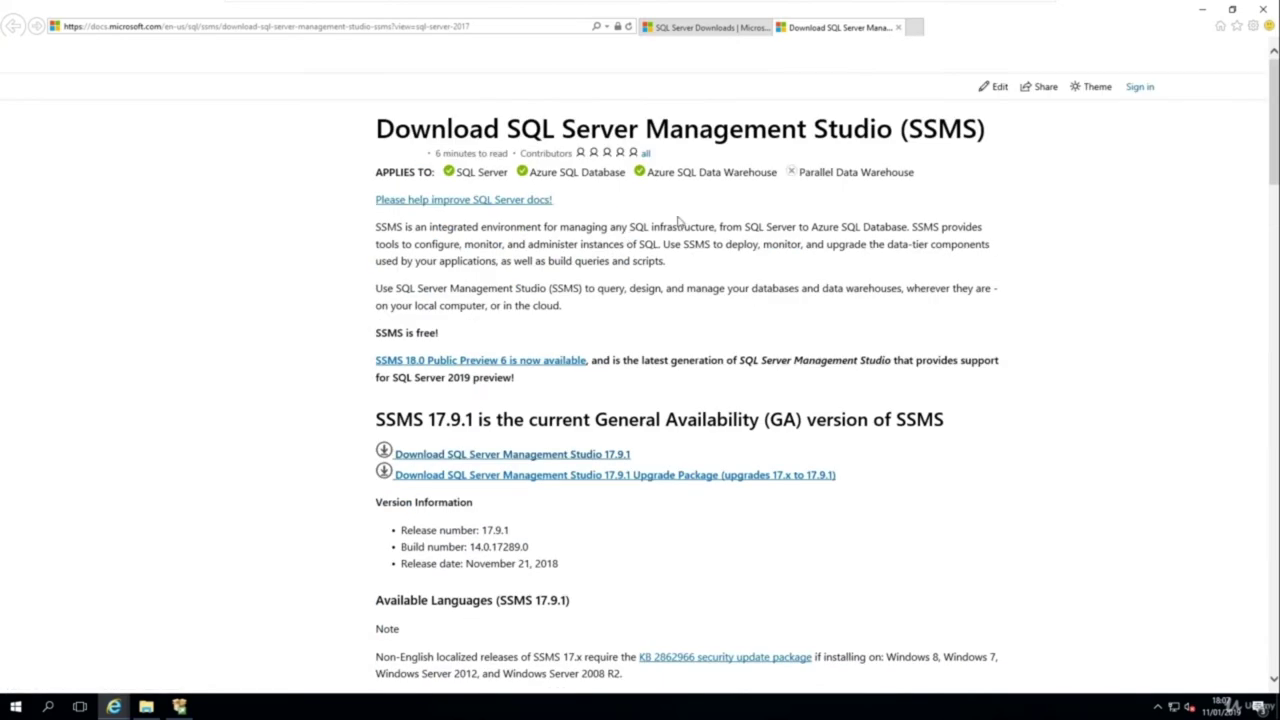
pyautogui.scroll(-1, 679, 220)
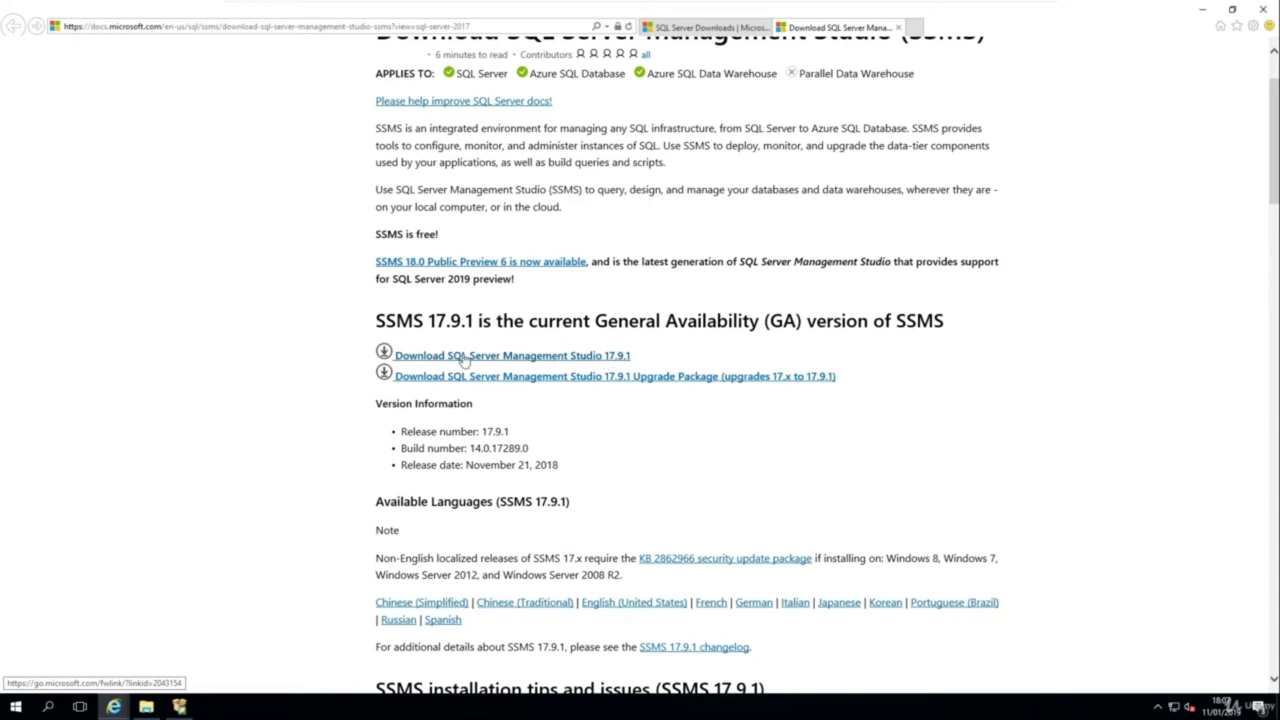
pyautogui.click(465, 358)
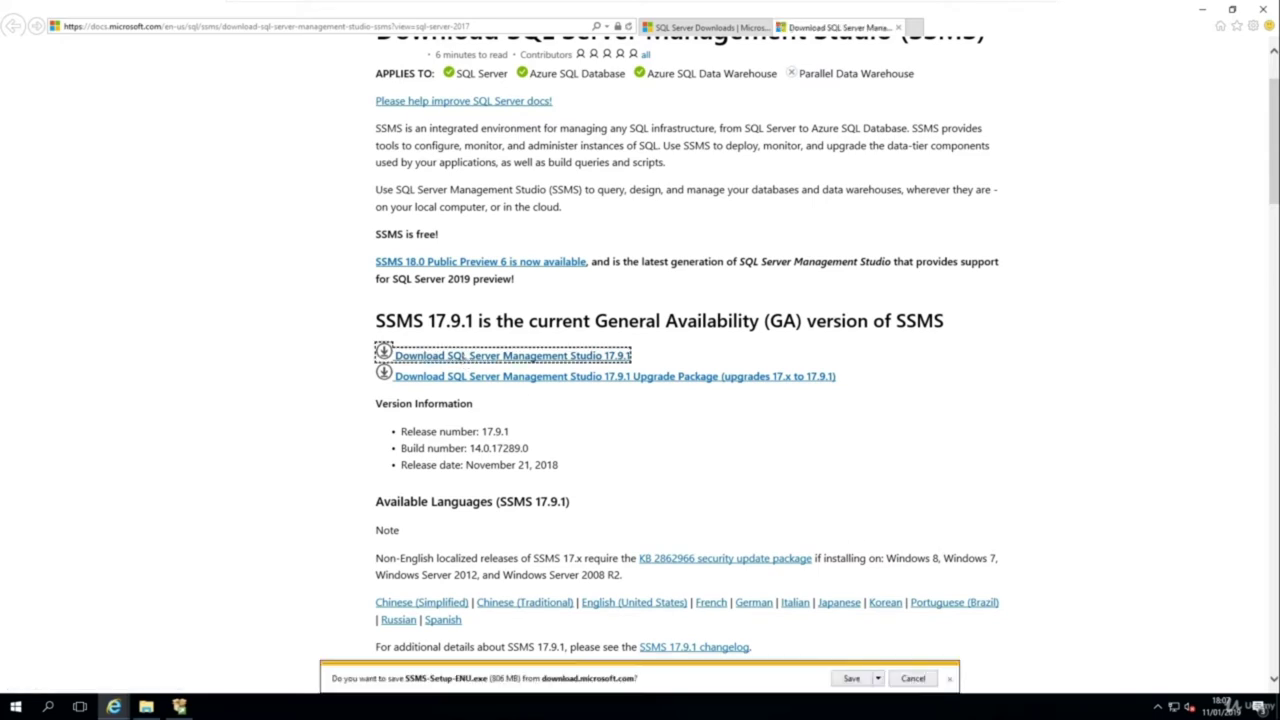
pyautogui.click(852, 679)
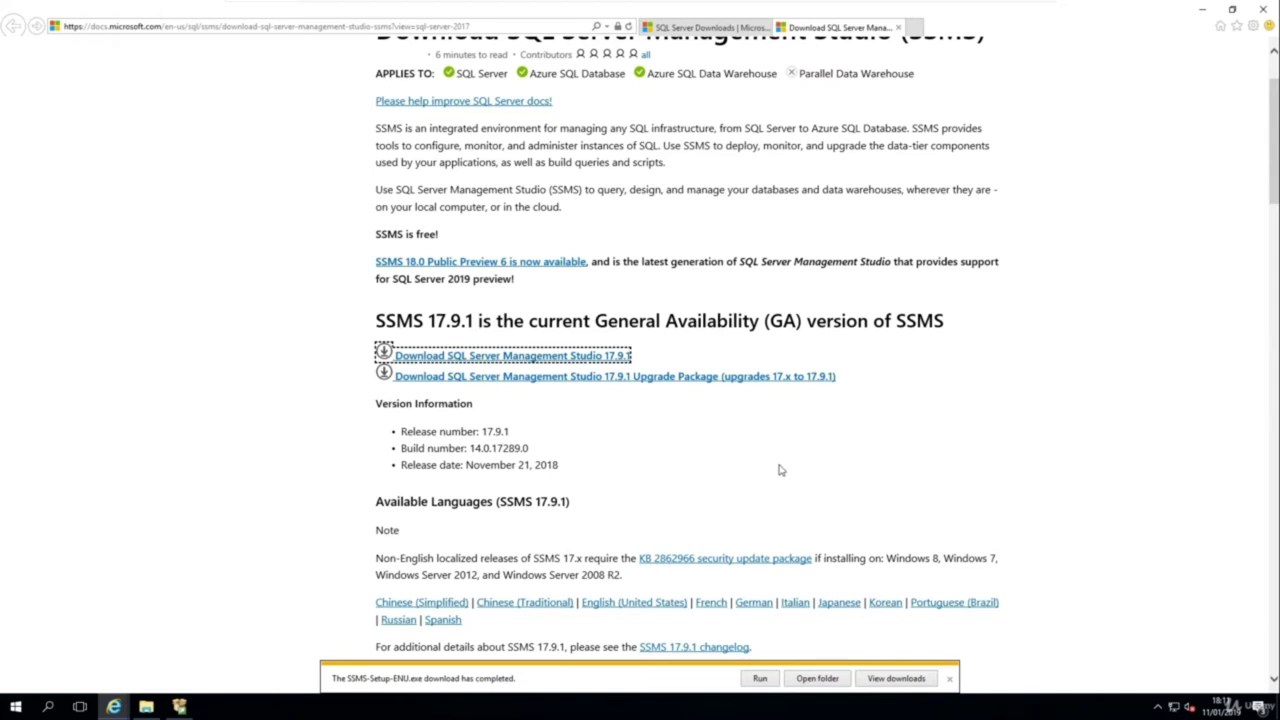
# - Run the downloaded installer to install Management Studio 17.9.1, and close it and the SQL Server Installation Center when setup completes
pyautogui.click(760, 679)
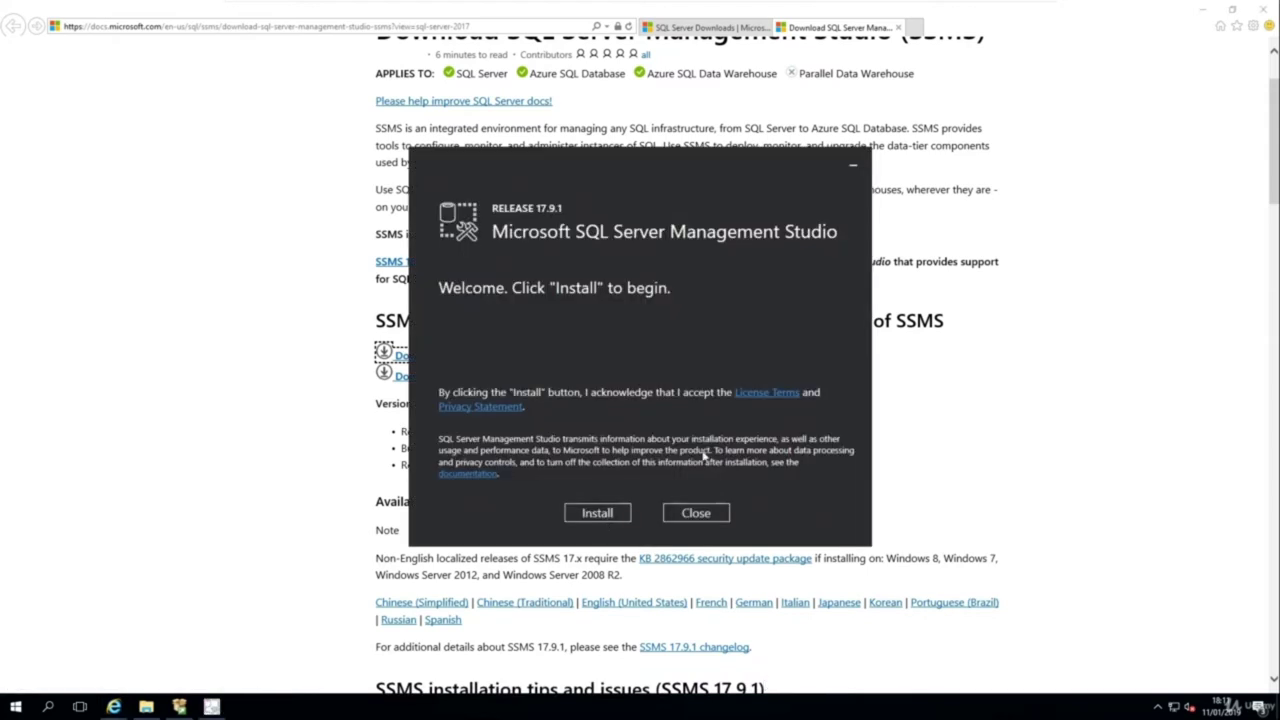
pyautogui.click(586, 516)
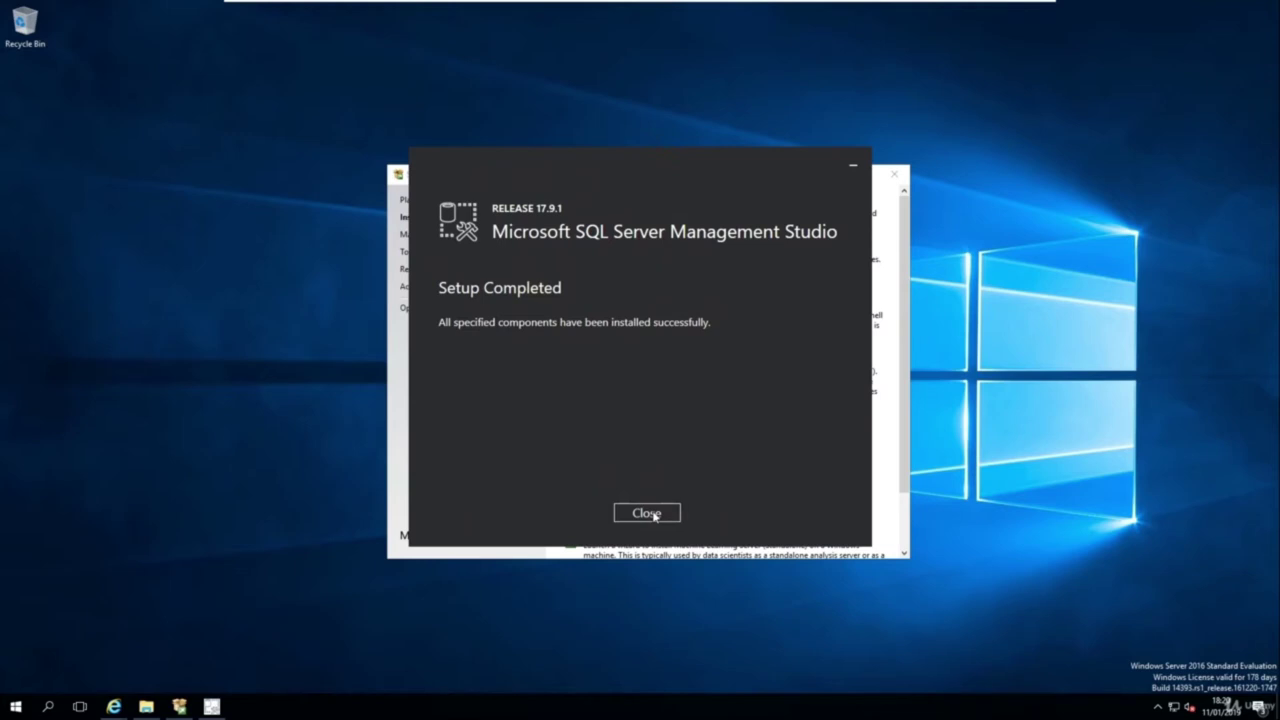
pyautogui.click(647, 513)
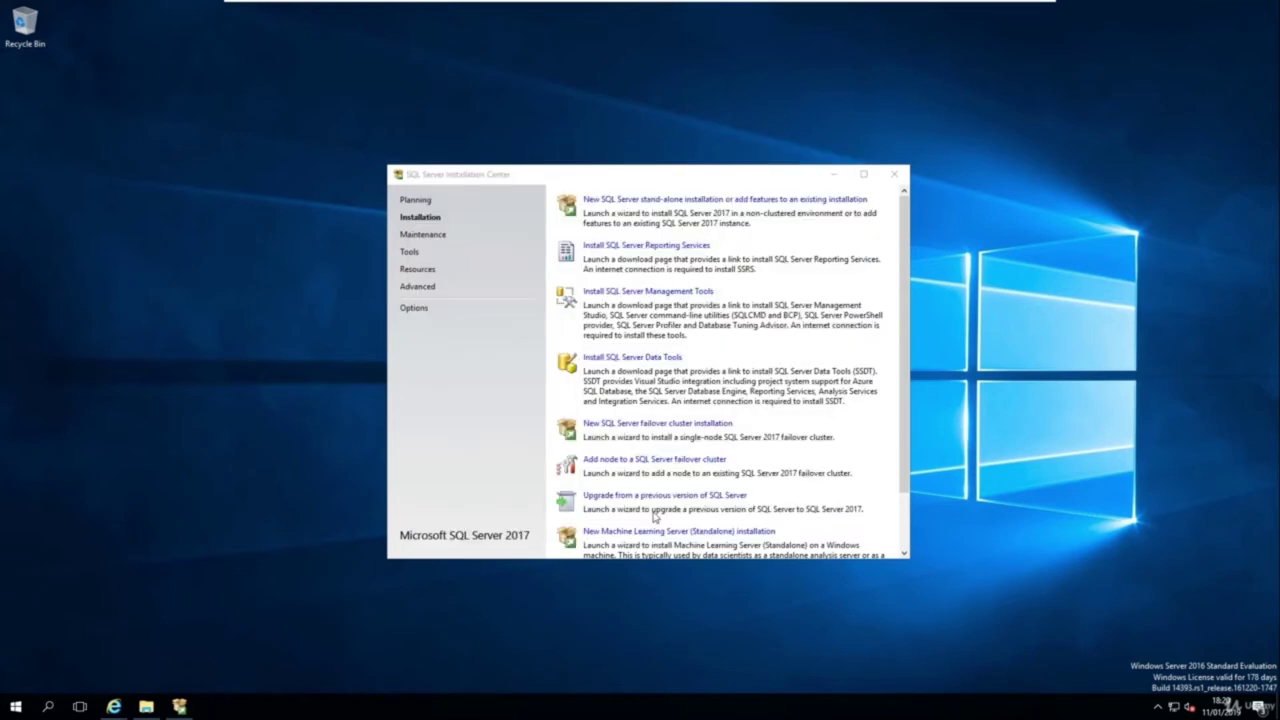
pyautogui.click(894, 178)
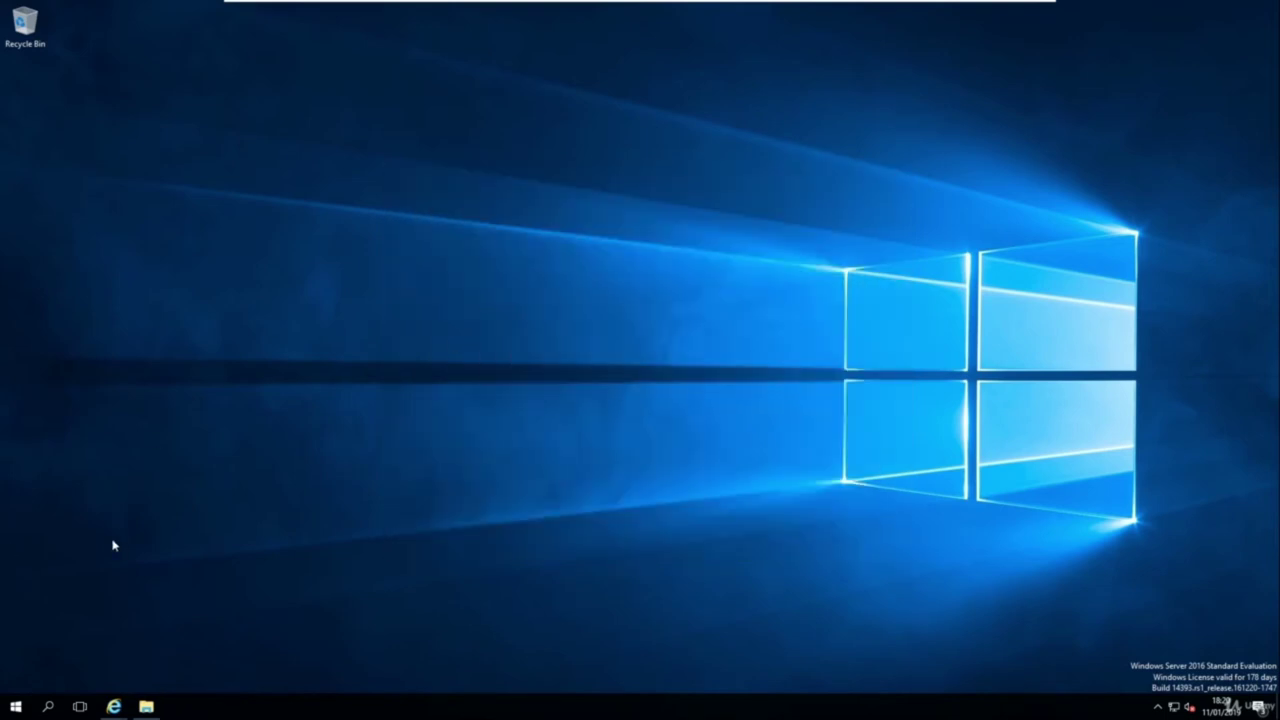
# - Look through the installed Microsoft SQL Server 2017 programs and launch Microsoft SQL Server Management Studio 17 from the SQL Server Tools 17 group
pyautogui.click(14, 707)
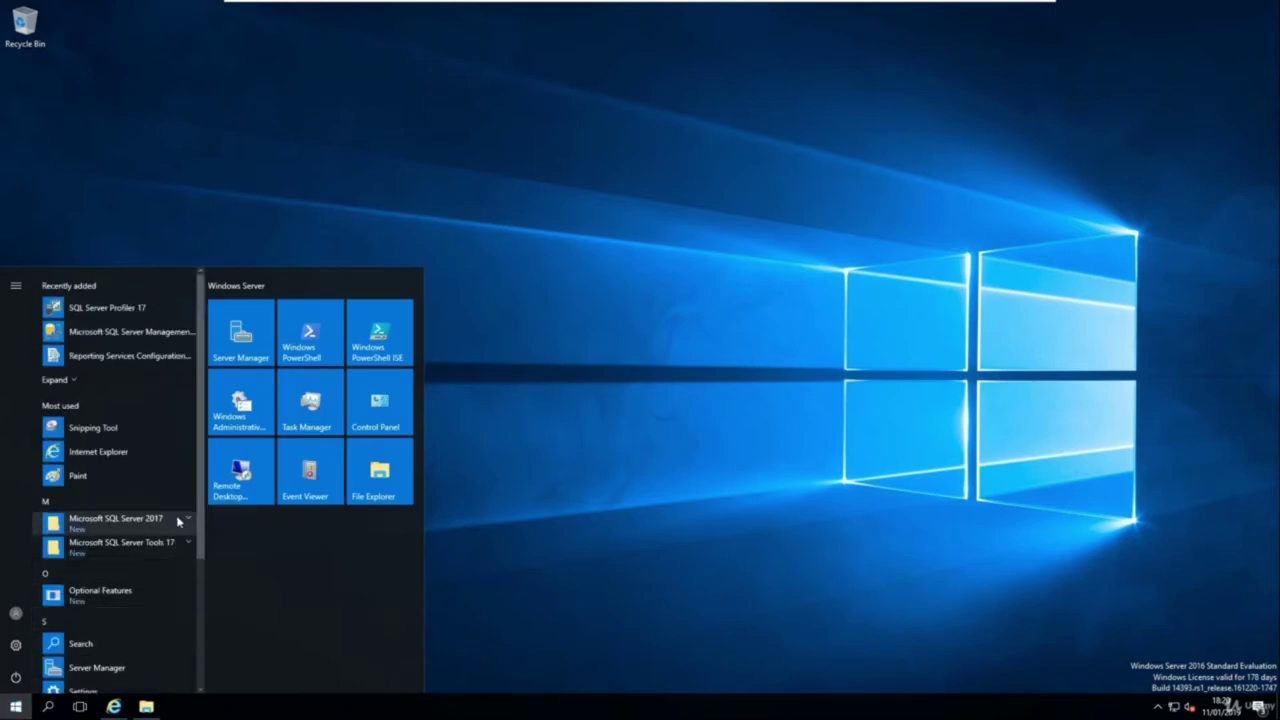
pyautogui.click(178, 520)
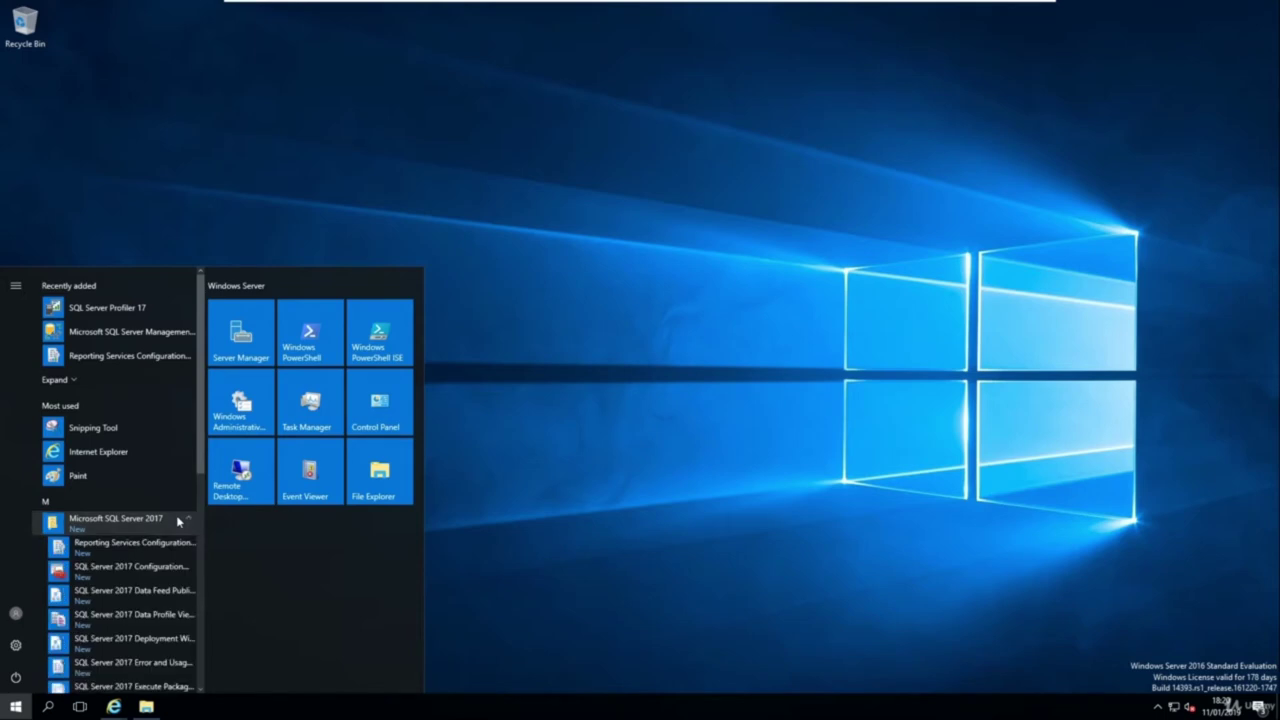
pyautogui.scroll(-1, 178, 520)
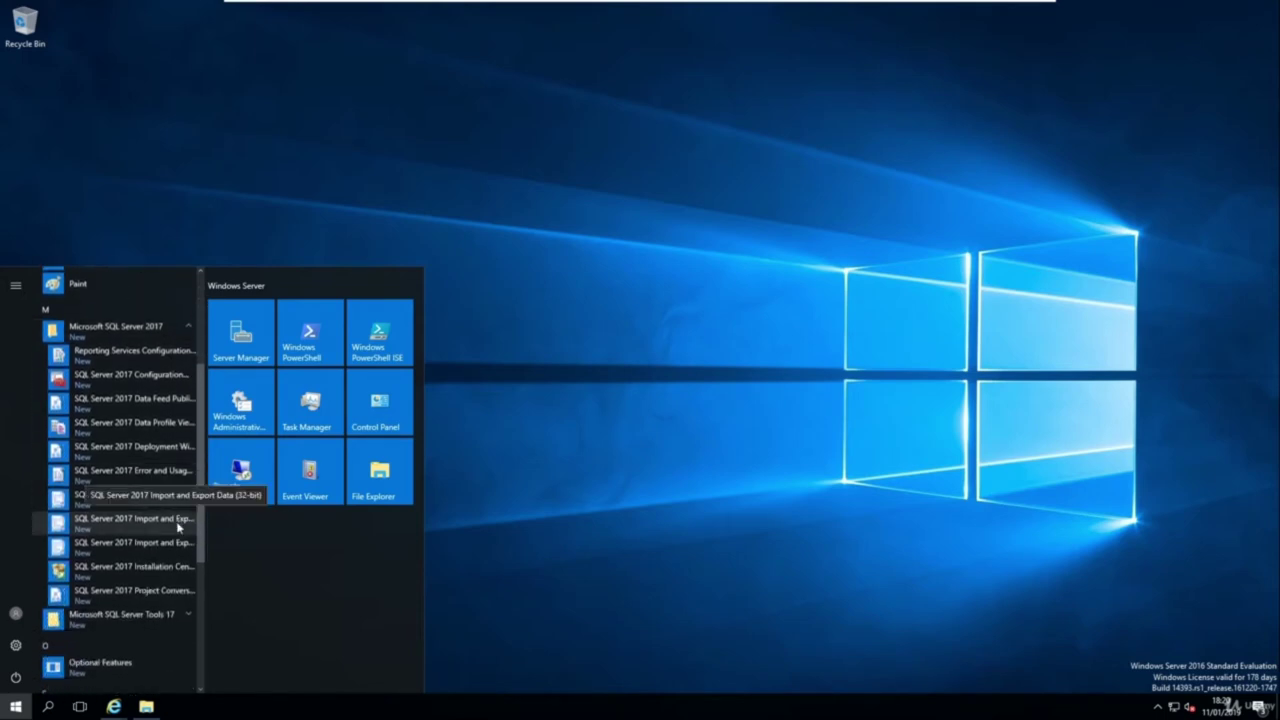
pyautogui.click(140, 614)
pyautogui.scroll(-2, 143, 607)
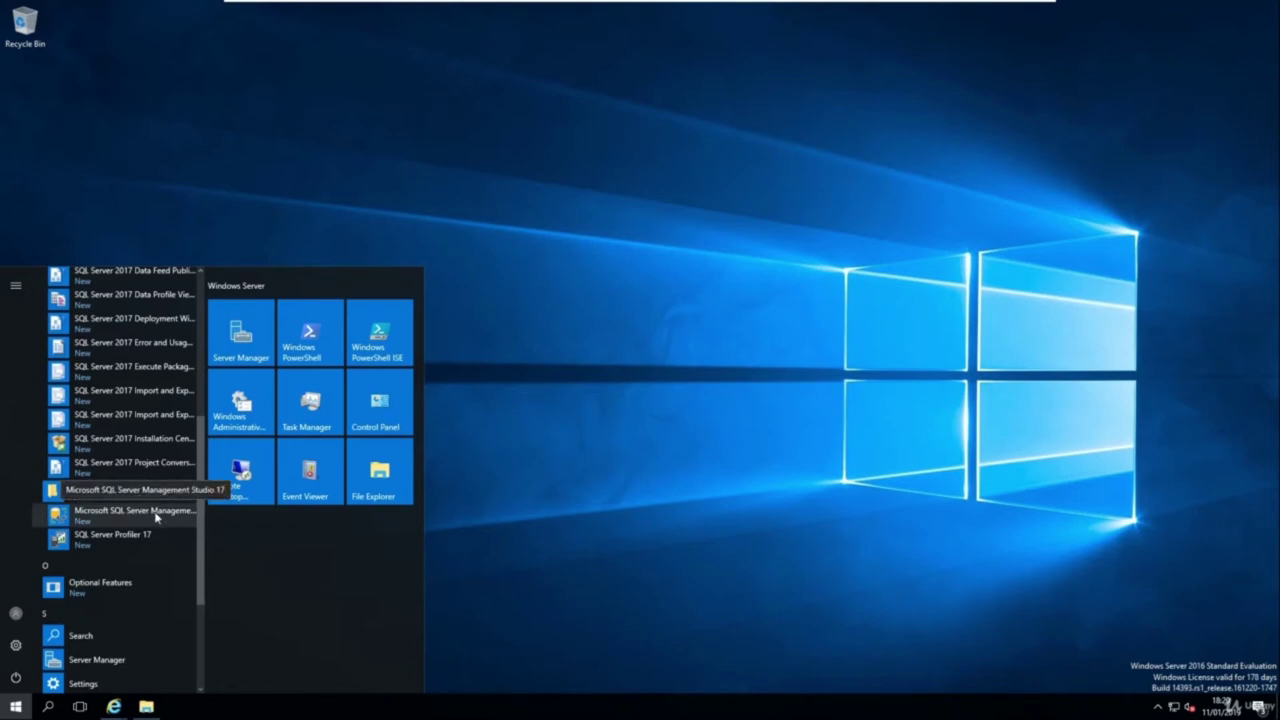
pyautogui.click(155, 516)
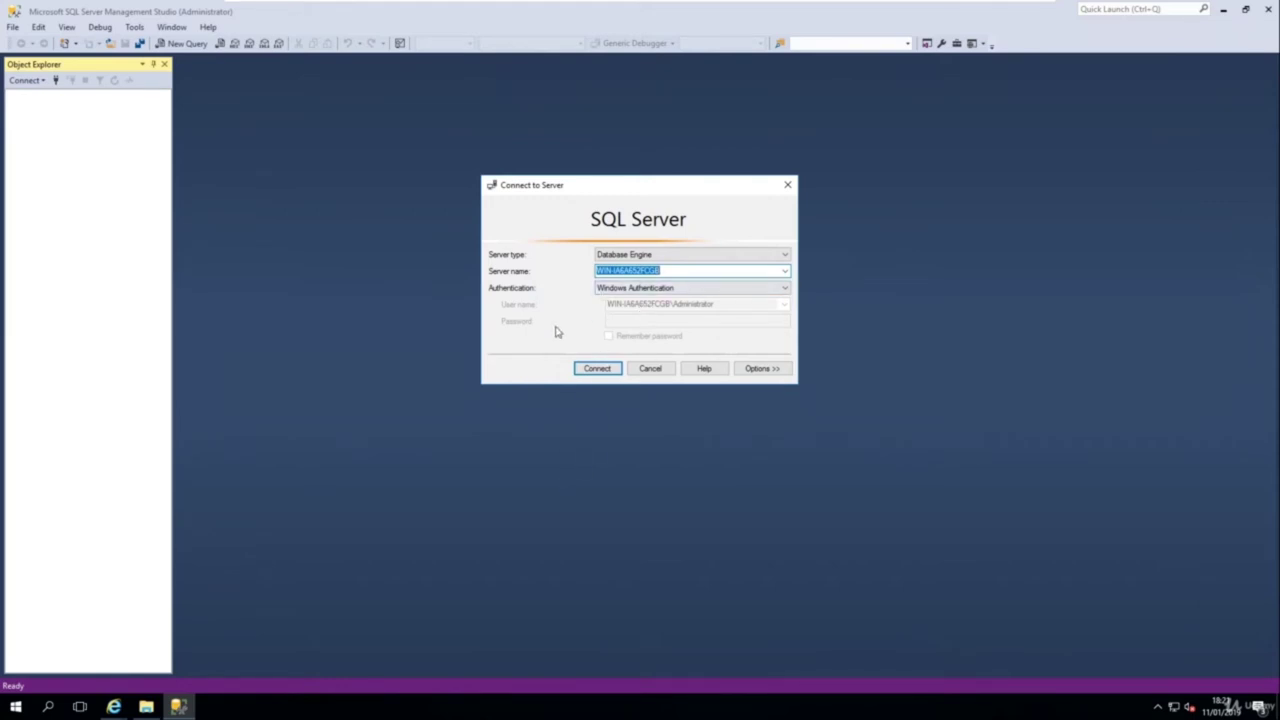
# - Connect to the local Database Engine with Windows Authentication and widen Object Explorer to show the full server entry
pyautogui.click(592, 369)
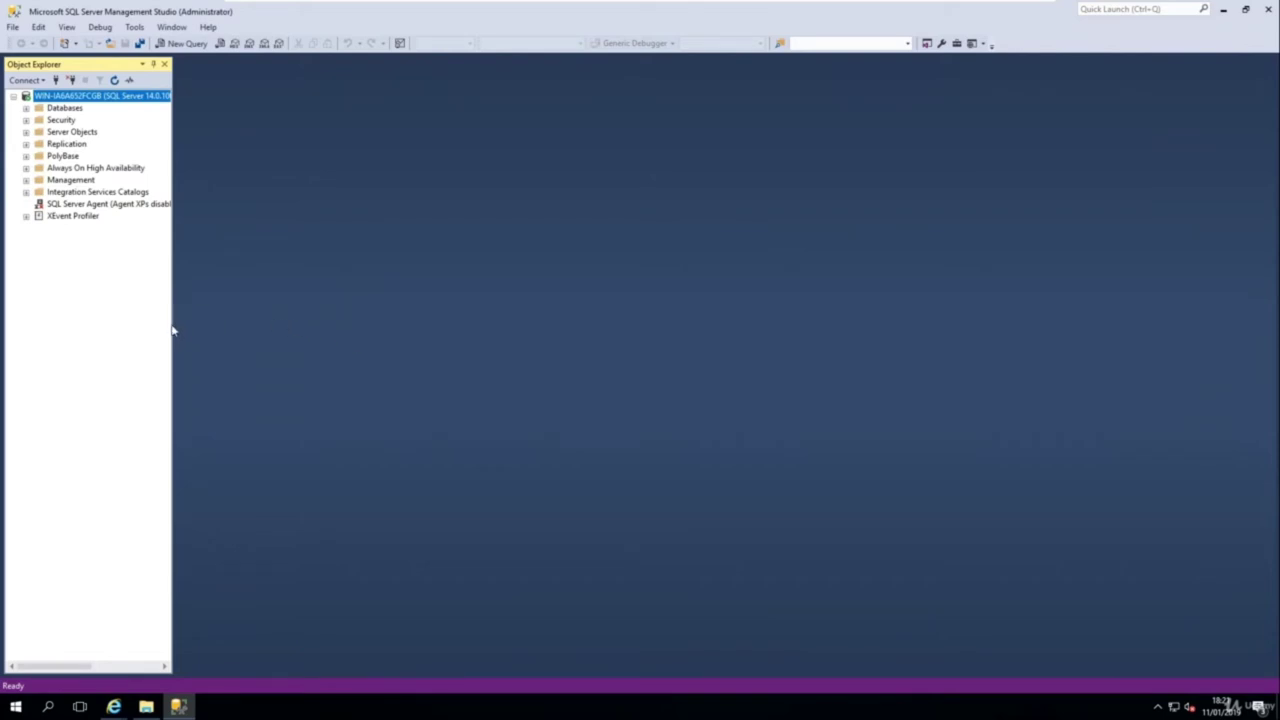
pyautogui.moveTo(172, 326); pyautogui.dragTo(292, 358)
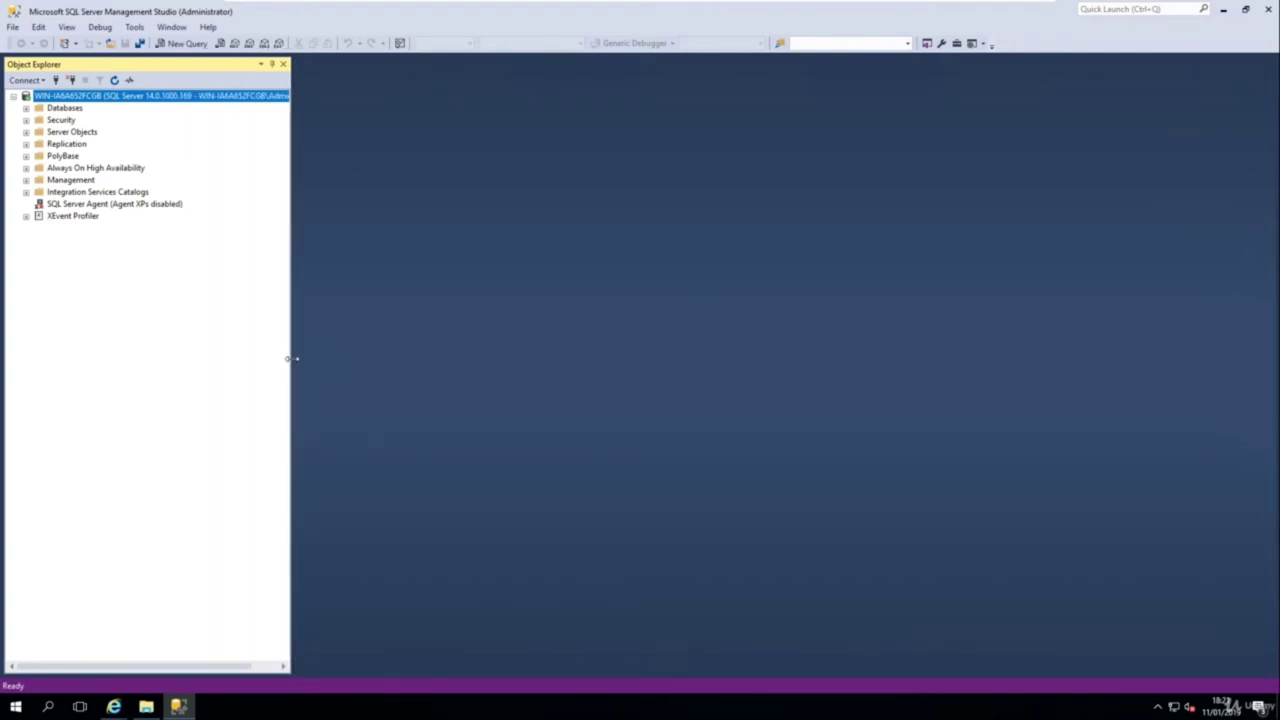